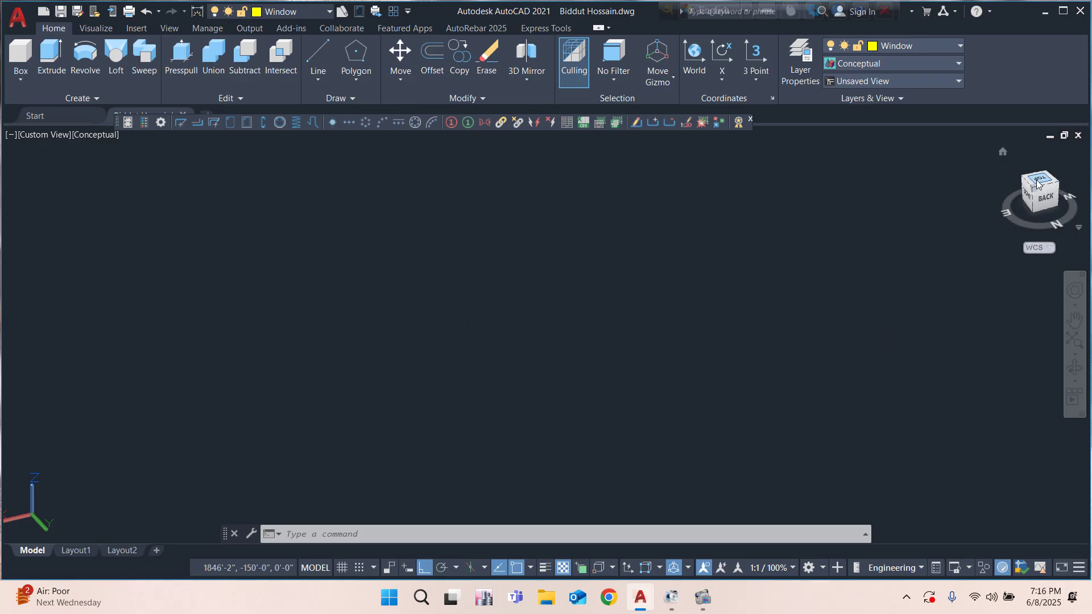
Step: Switch the model to the top view and activate the Drafting & Annotation workspace
drag(1037, 183, 1039, 184)
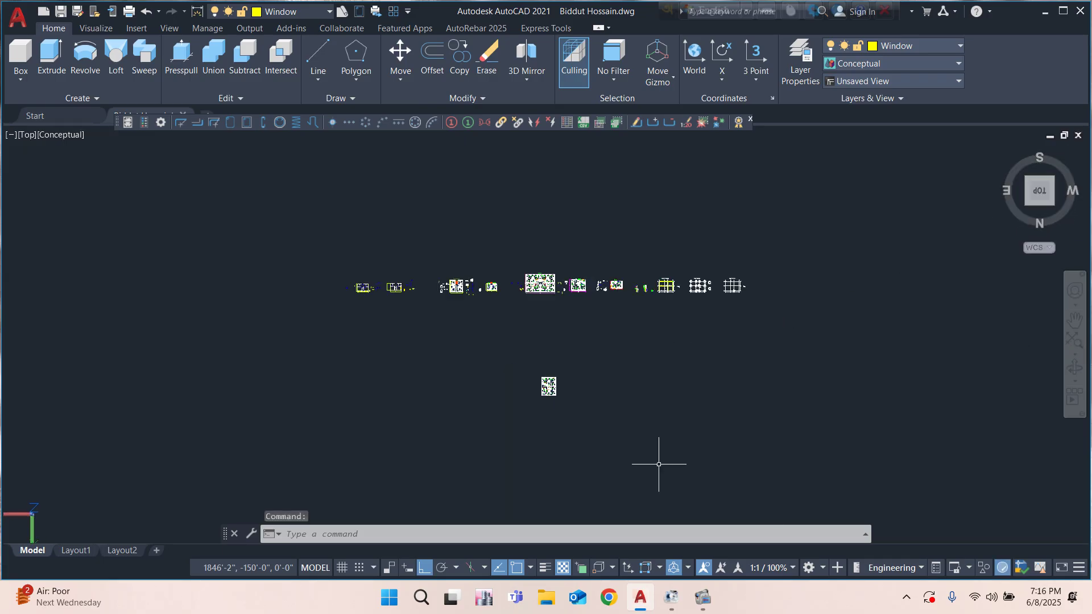
click(823, 568)
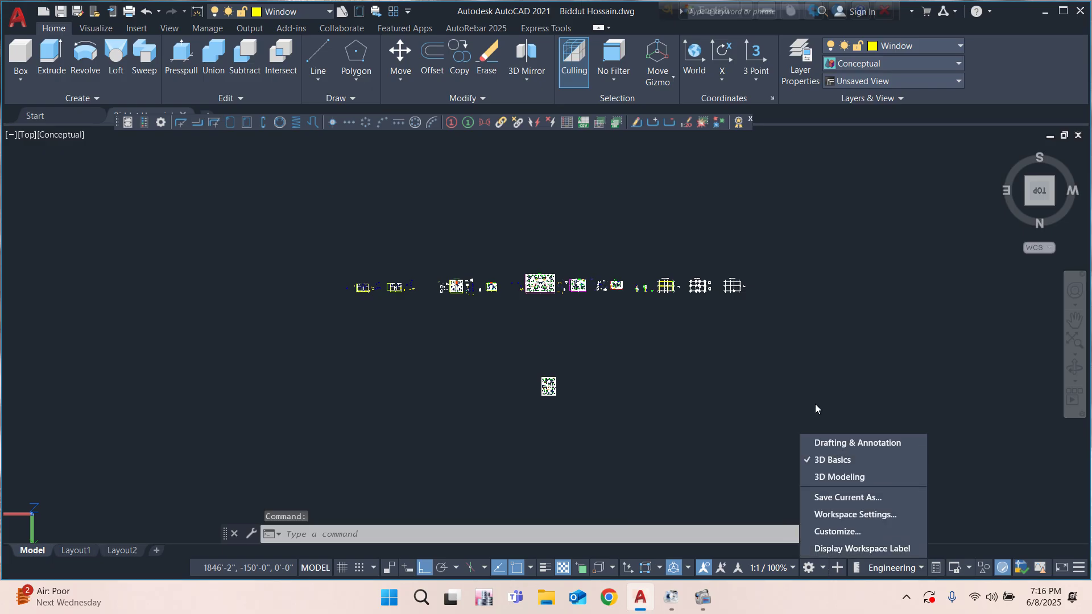
click(838, 446)
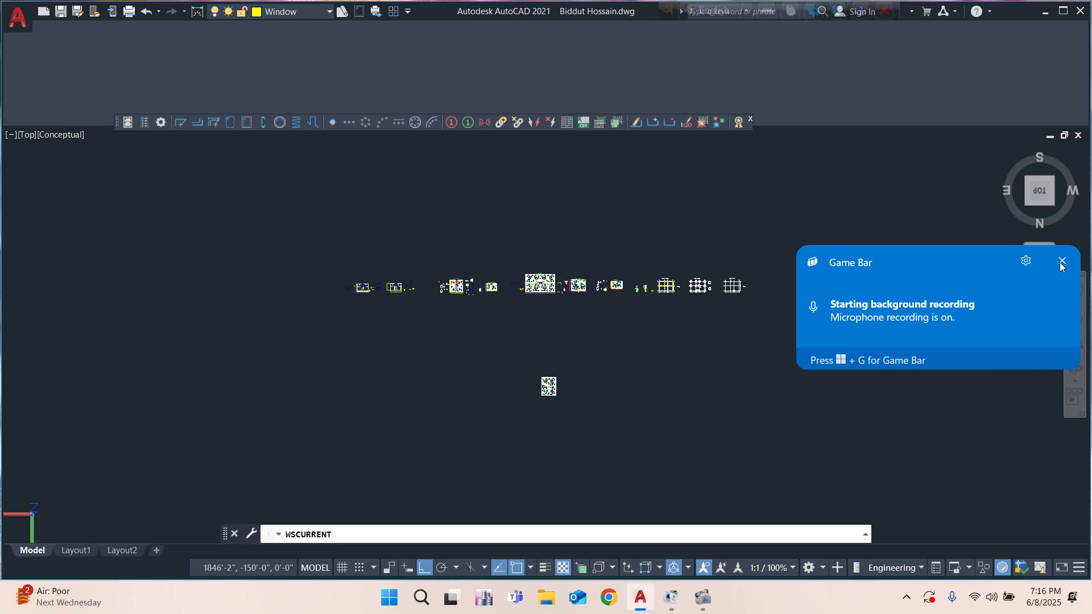
click(1061, 262)
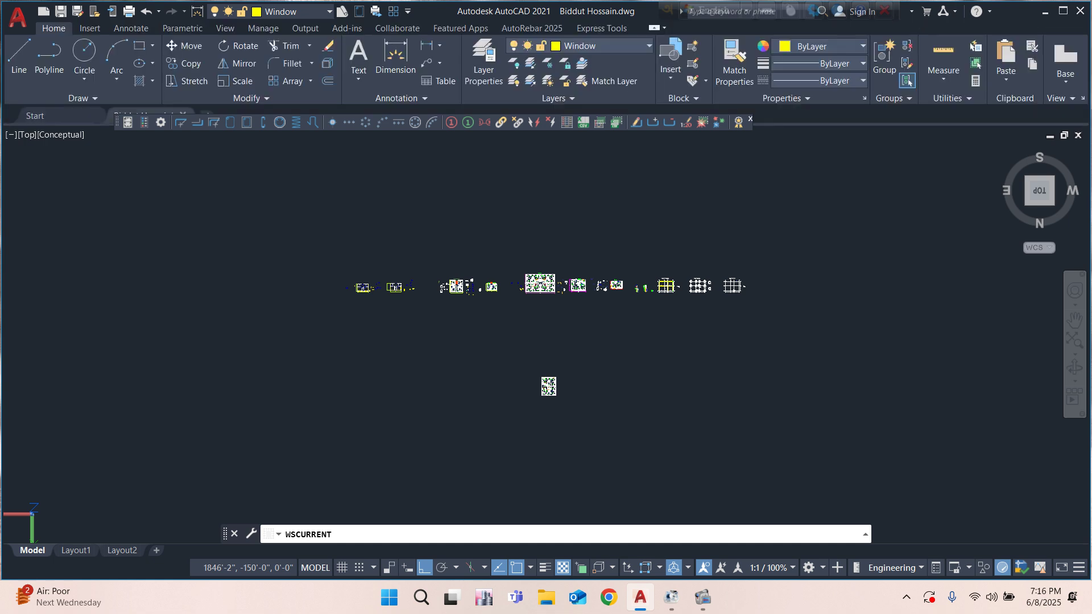
key(Escape)
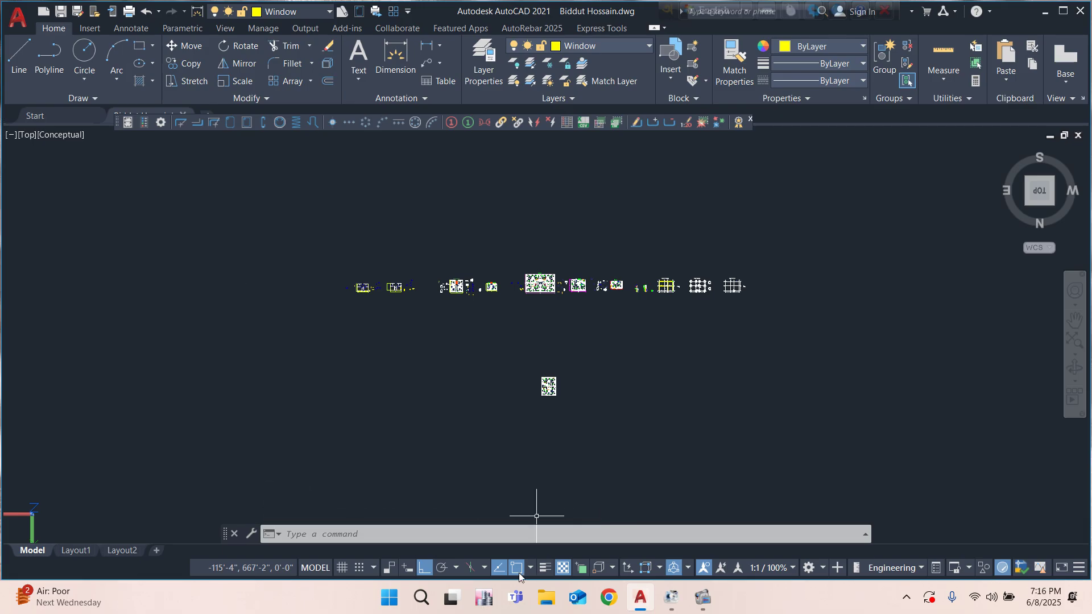
Step: Turn off object snap tracking and draw a 5' by 4'6" rectangle in the empty area left of the existing plans
click(500, 568)
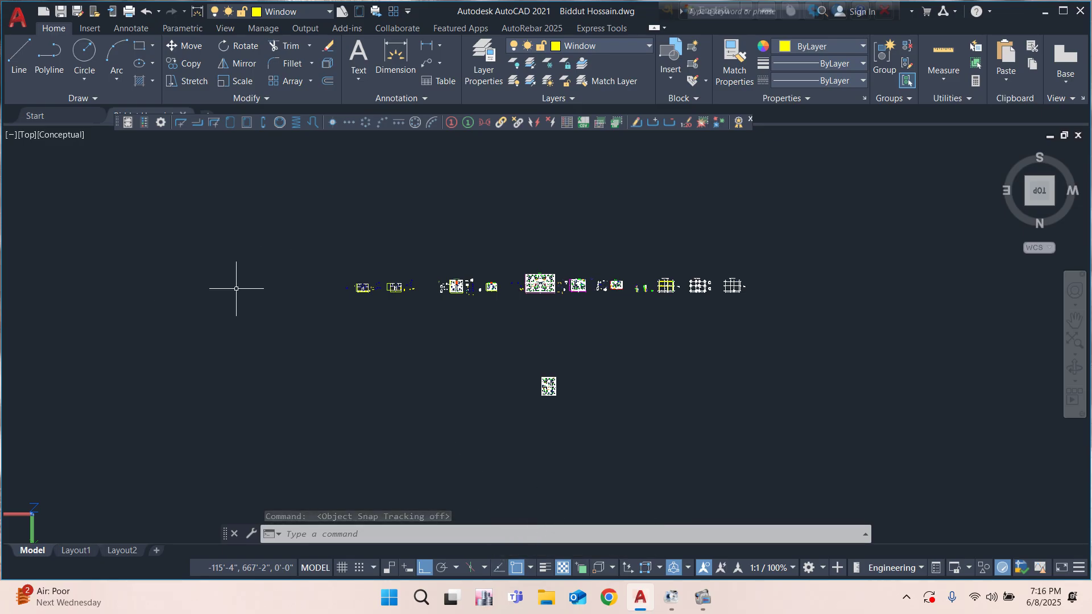
click(140, 46)
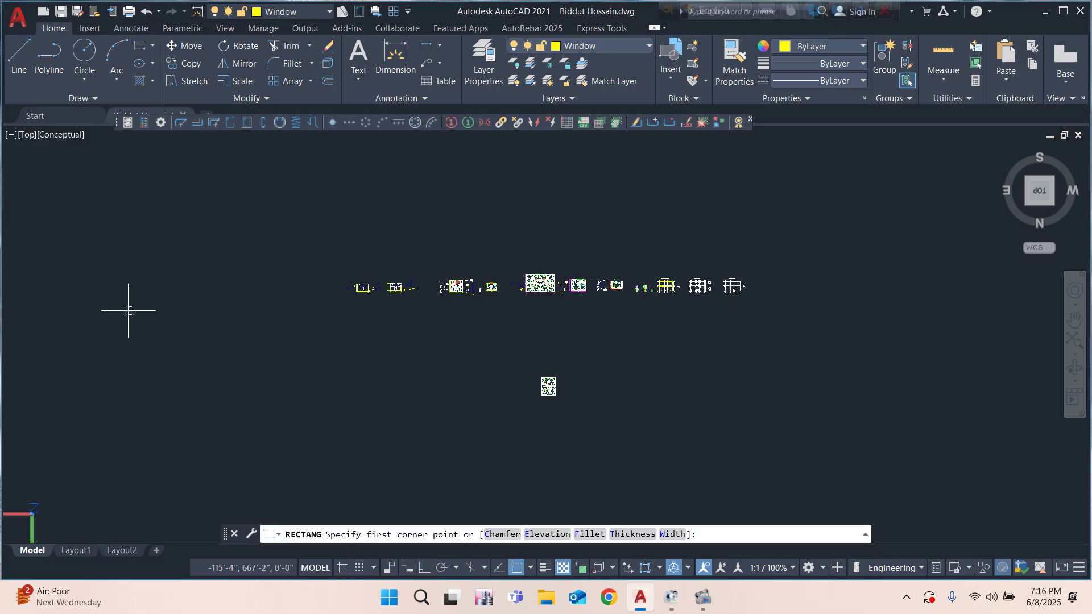
click(94, 236)
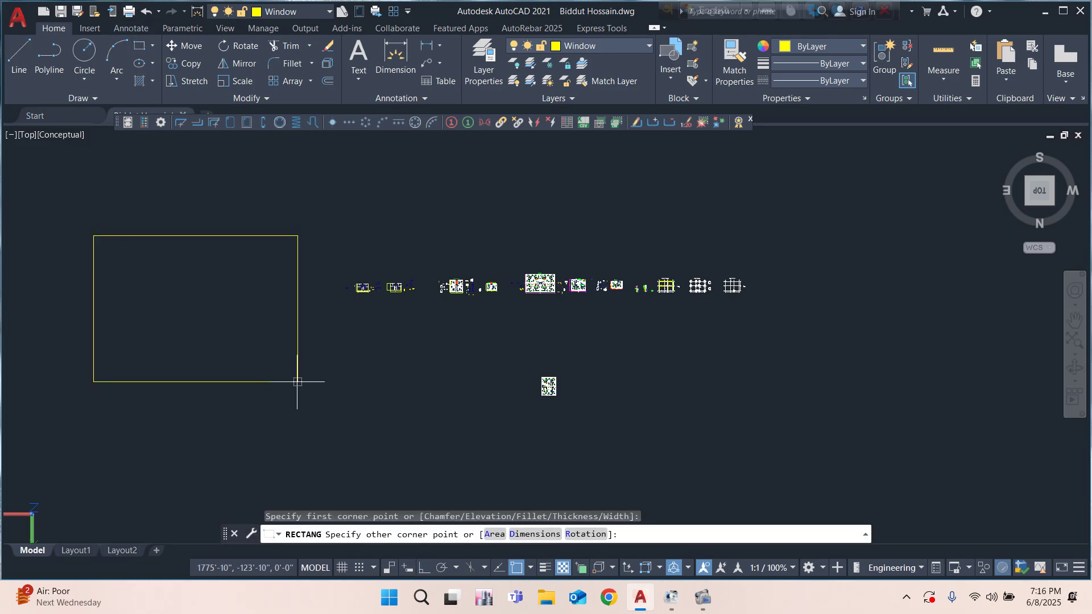
key(F8)
text(@5',4'6)
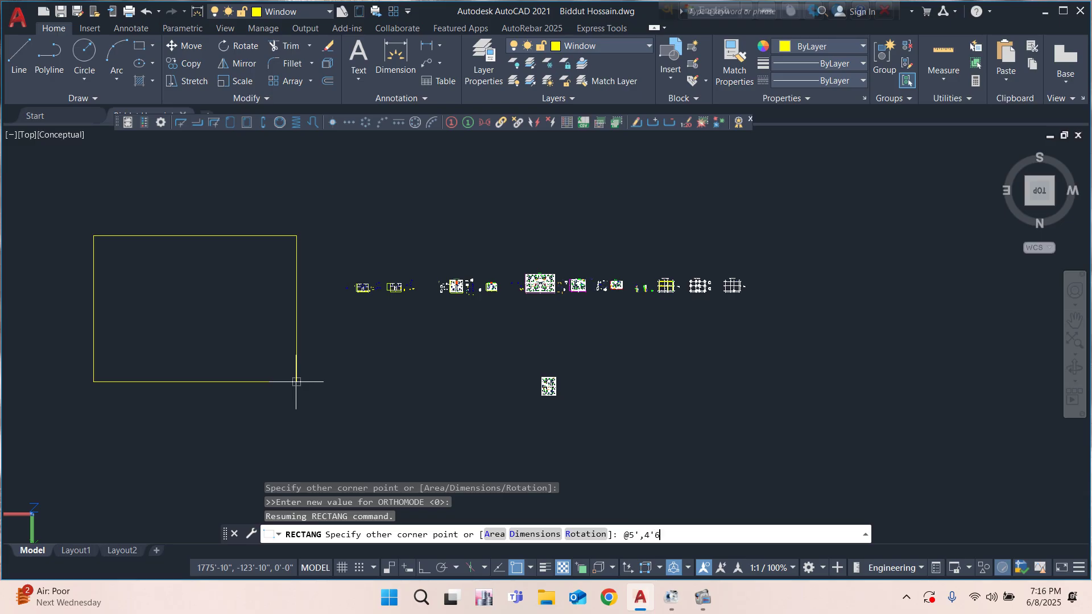
key(Return)
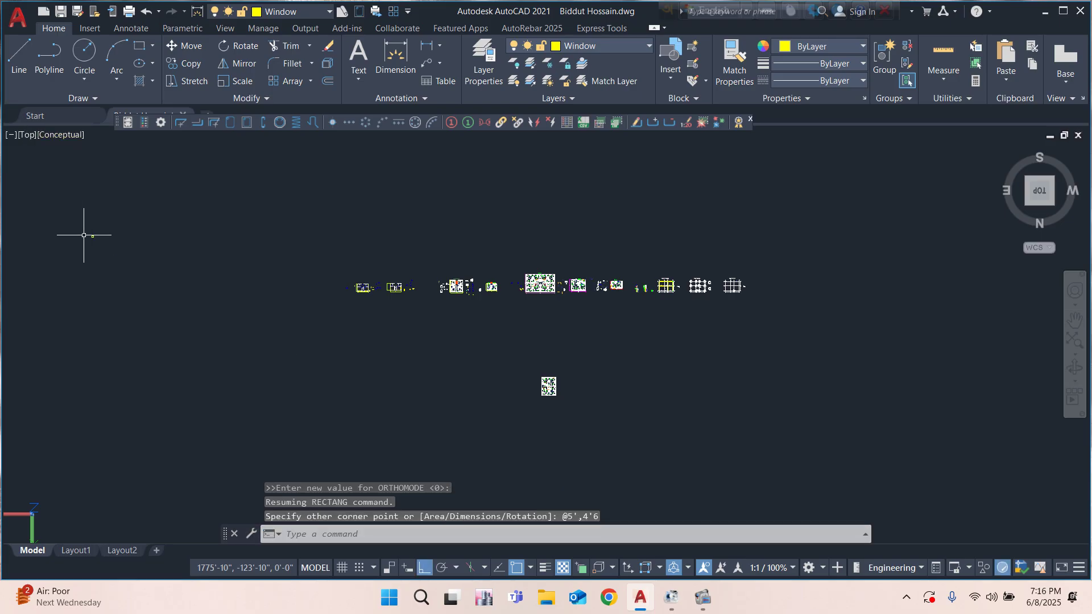
Step: Offset the new rectangle 2" inward to form the window's outer frame
scroll(66, 191, up, 3)
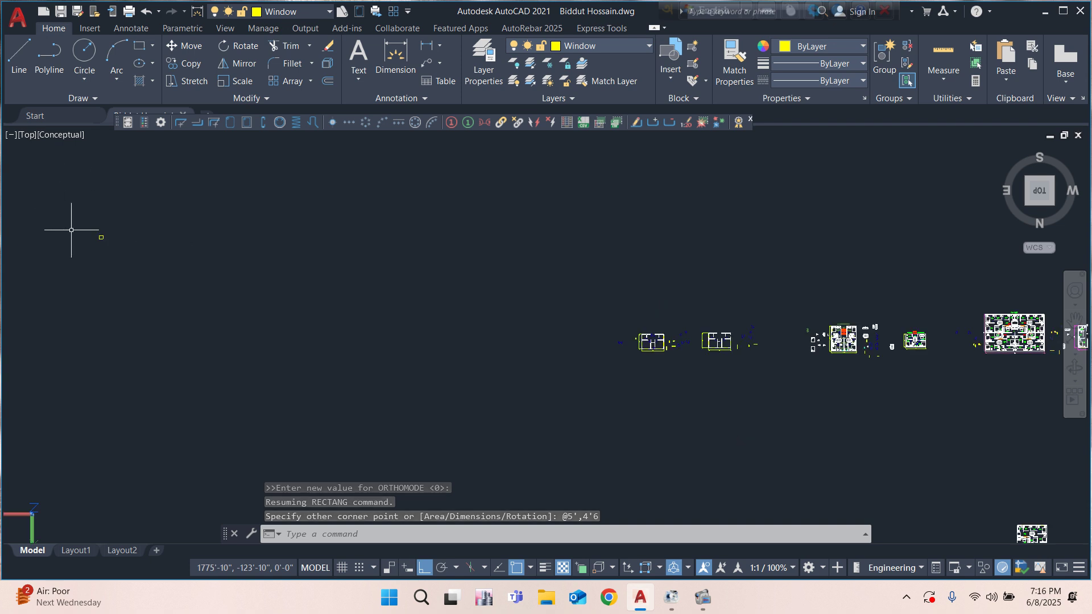
scroll(59, 244, up, 4)
scroll(134, 243, up, 5)
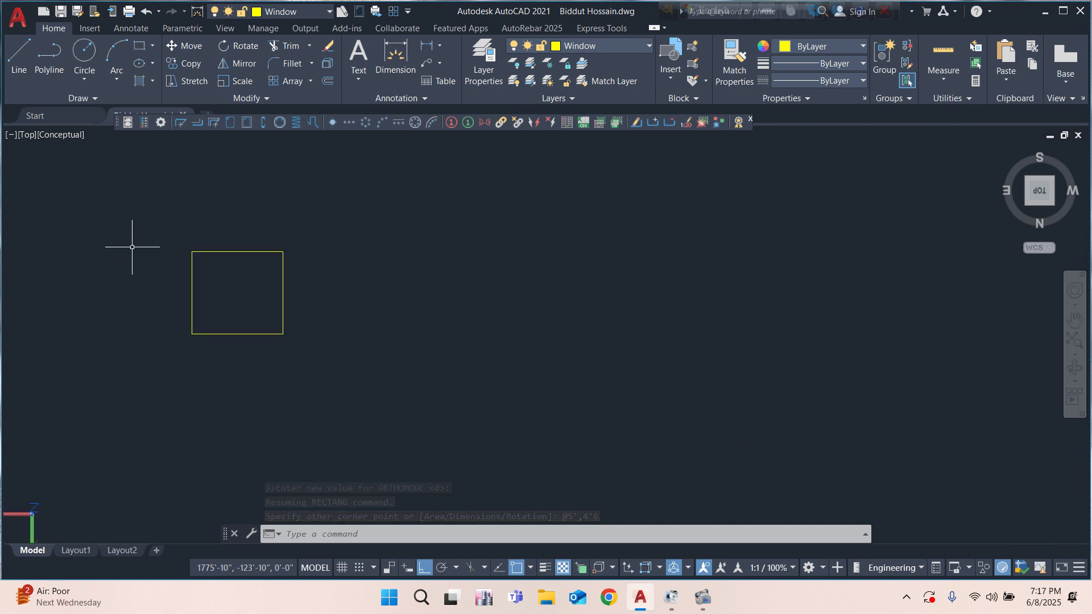
middle_drag(422, 356, 418, 350)
scroll(419, 339, down, 1)
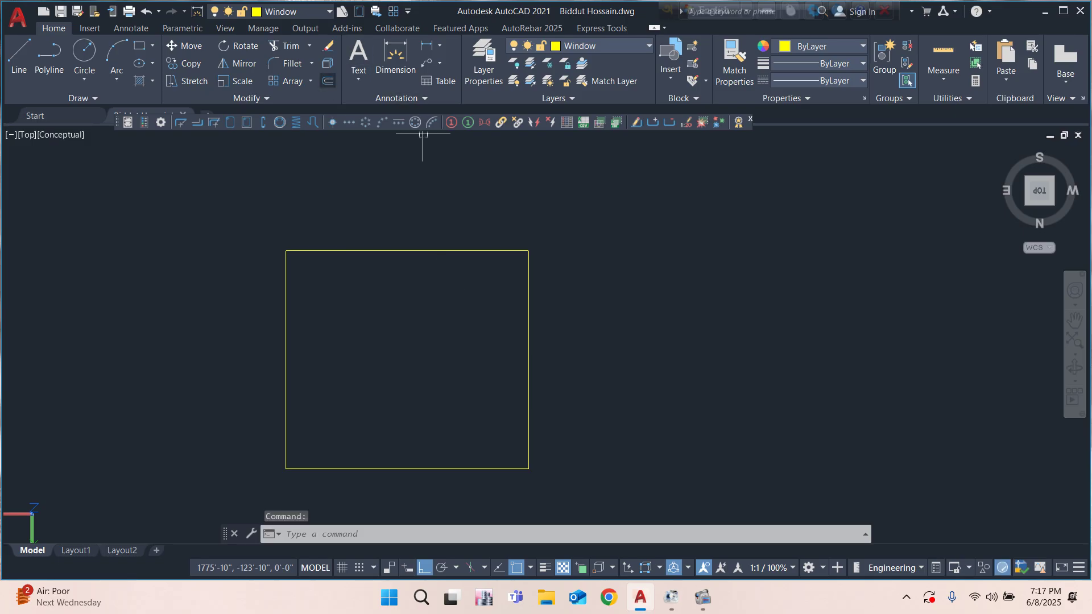
text(o)
key(Return)
text(2)
key(Return)
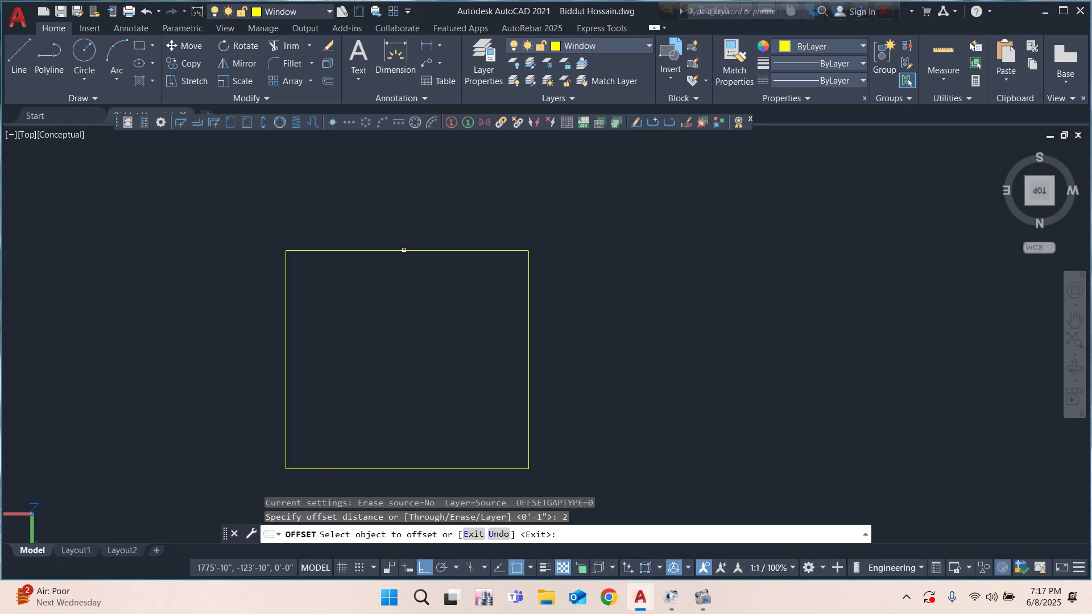
click(404, 250)
click(407, 312)
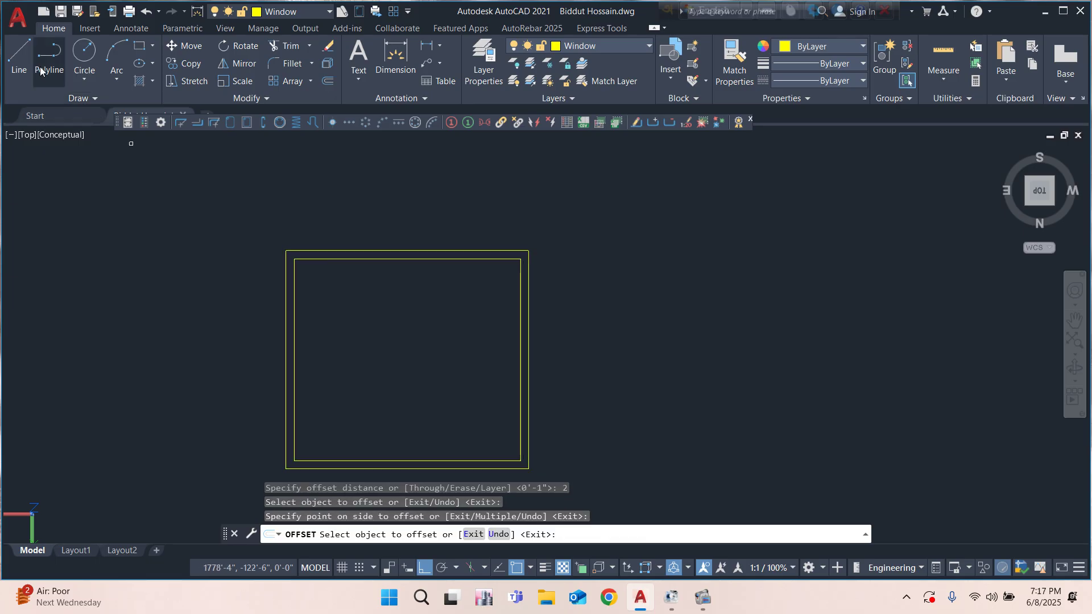
Step: Draw a vertical line from the midpoint of the inner rectangle's top edge to the midpoint of its bottom edge
click(20, 54)
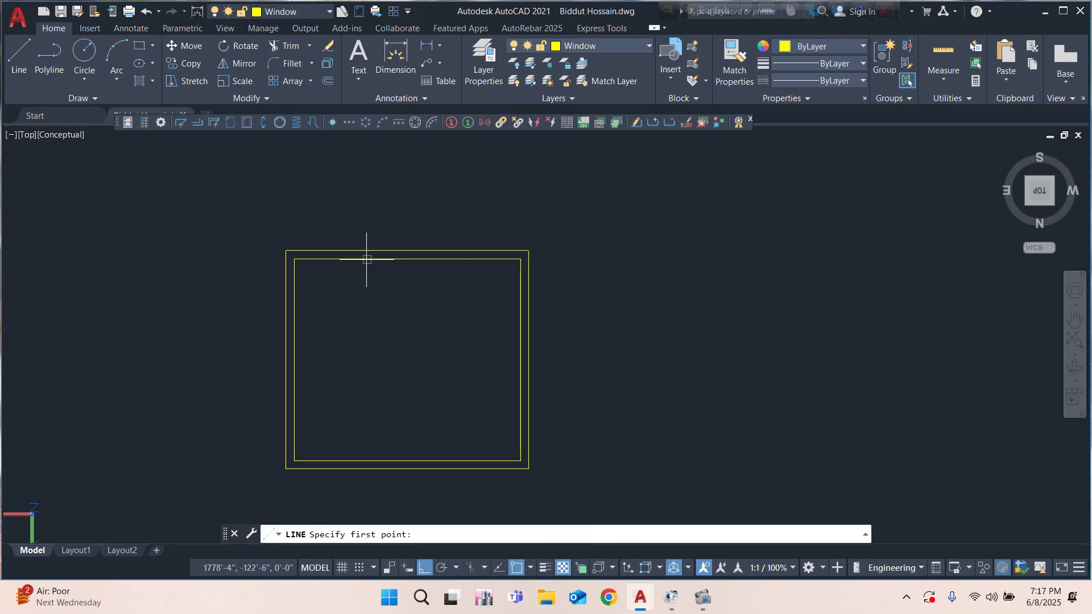
click(407, 259)
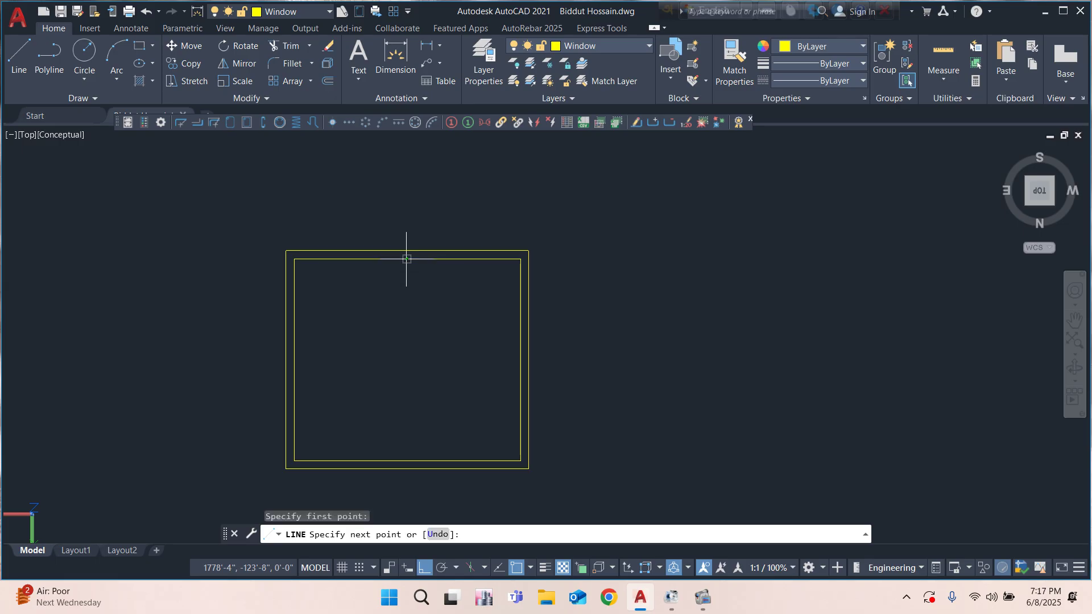
click(407, 461)
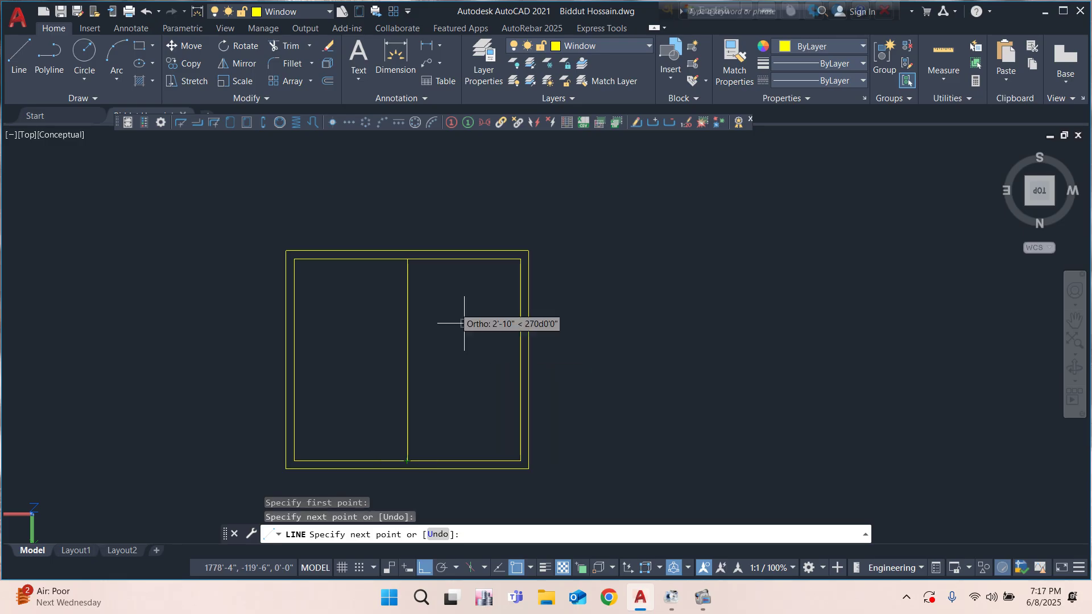
Step: Offset the vertical centre line 2" to the right and delete the original centre line
click(329, 81)
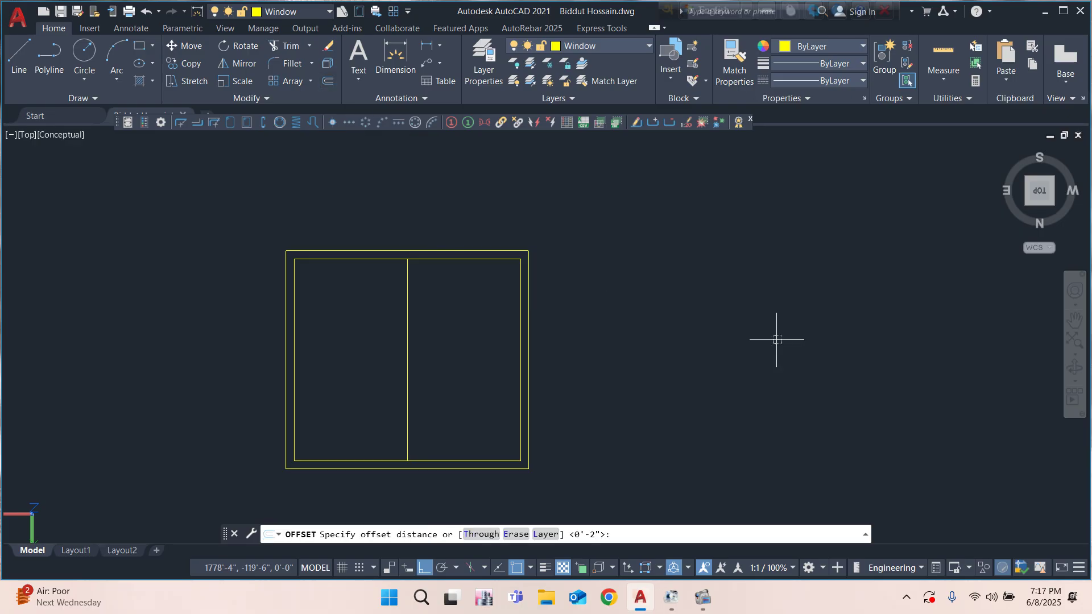
text(2)
key(Return)
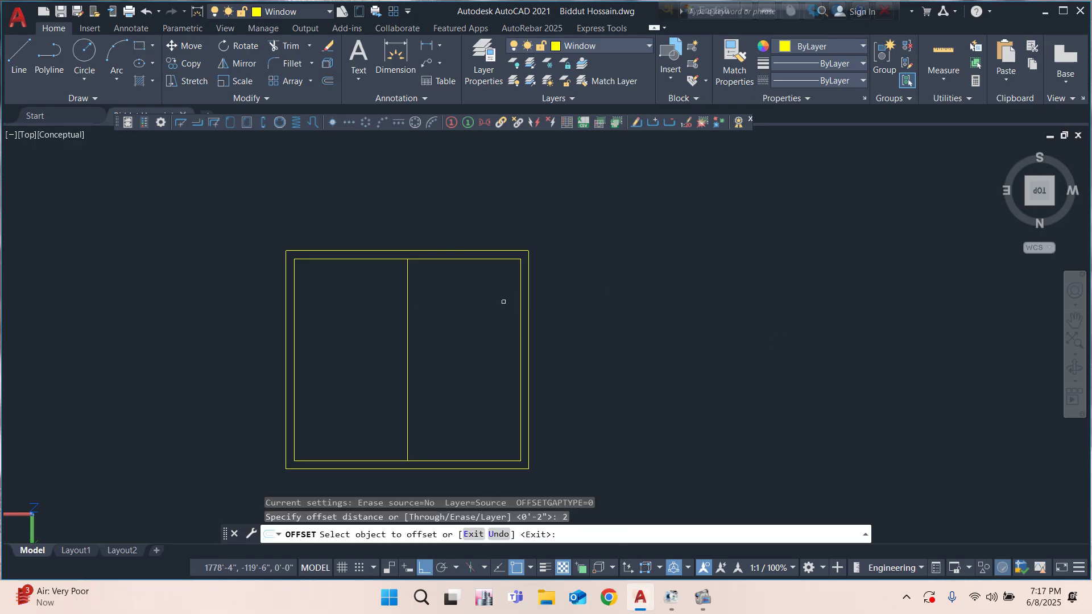
click(409, 330)
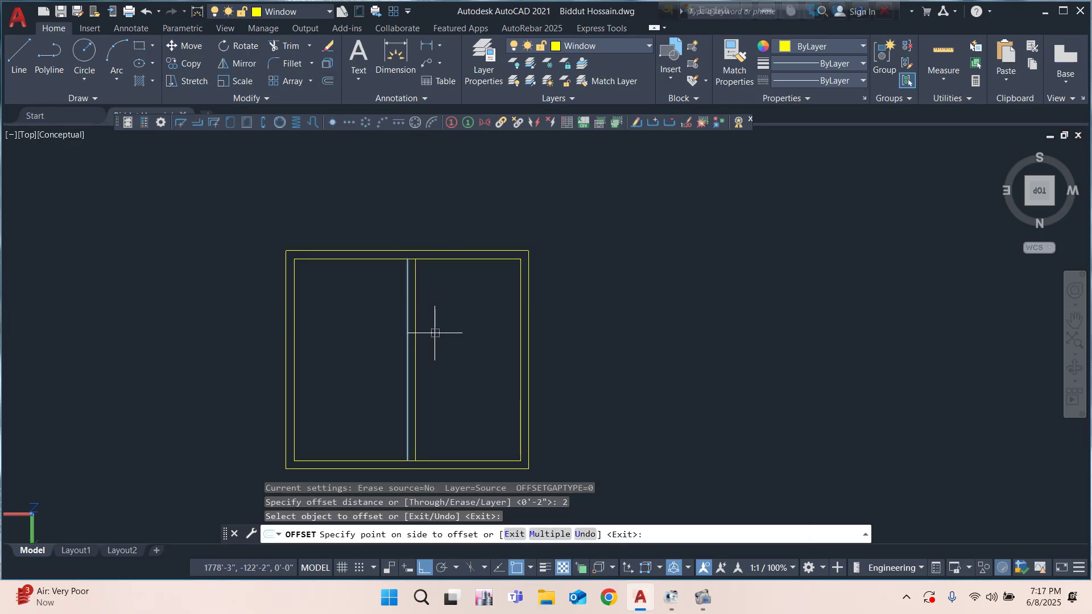
click(446, 334)
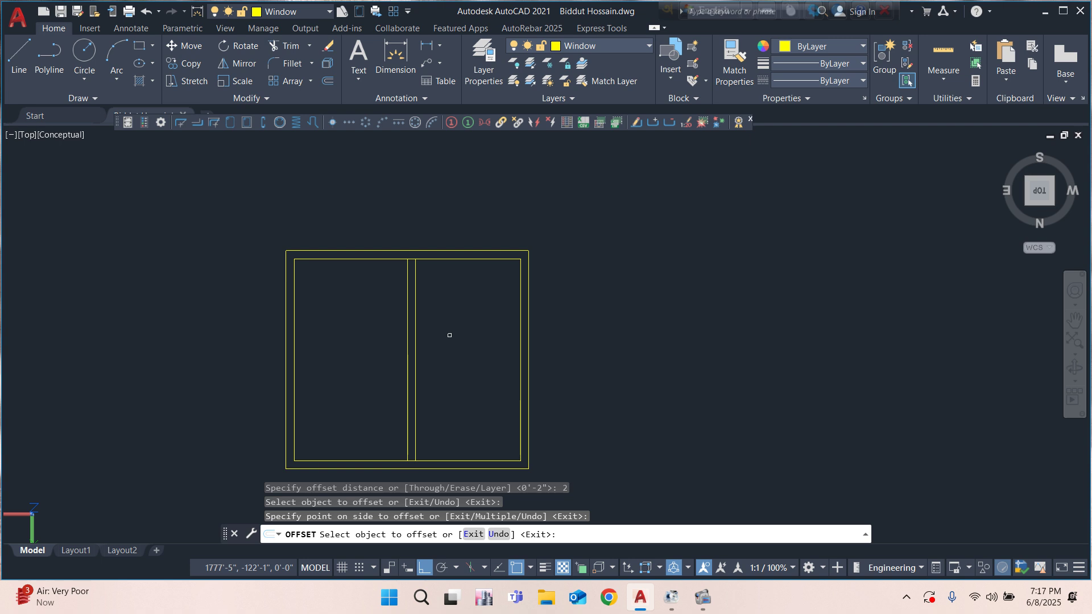
key(Return)
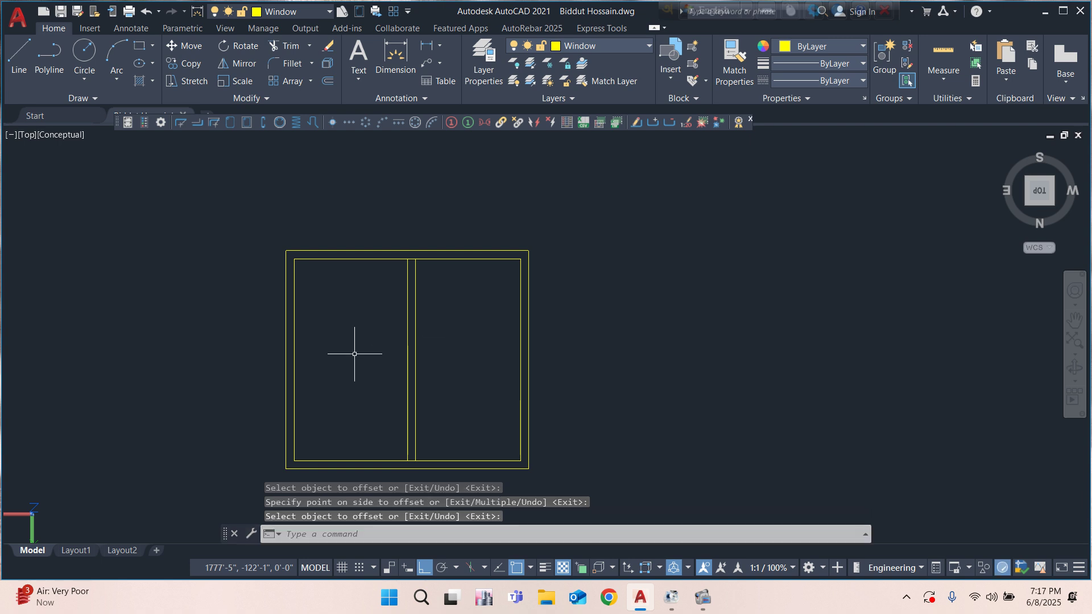
click(408, 332)
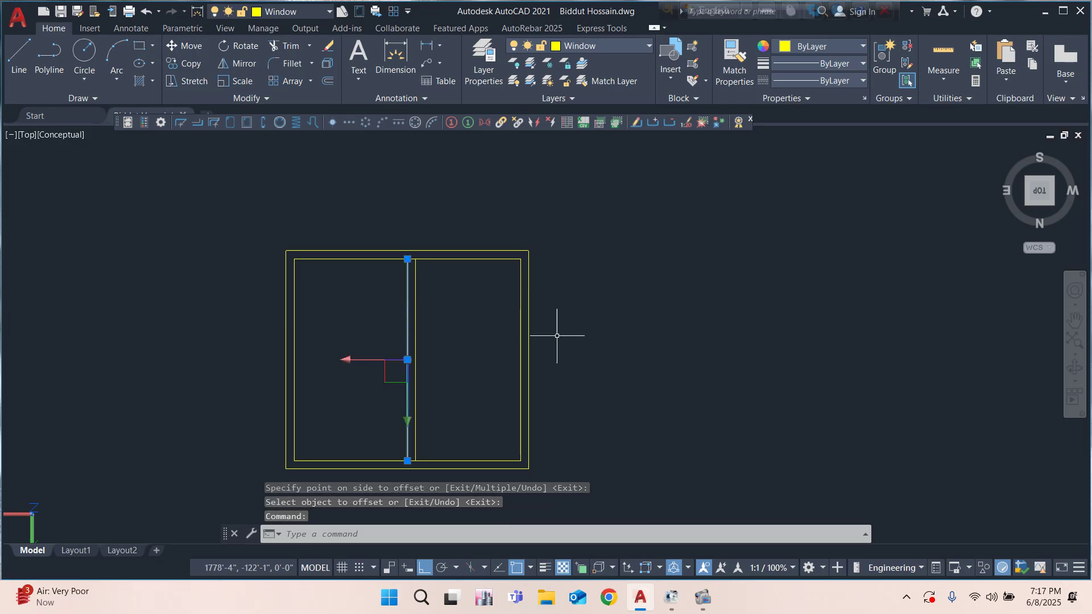
key(Delete)
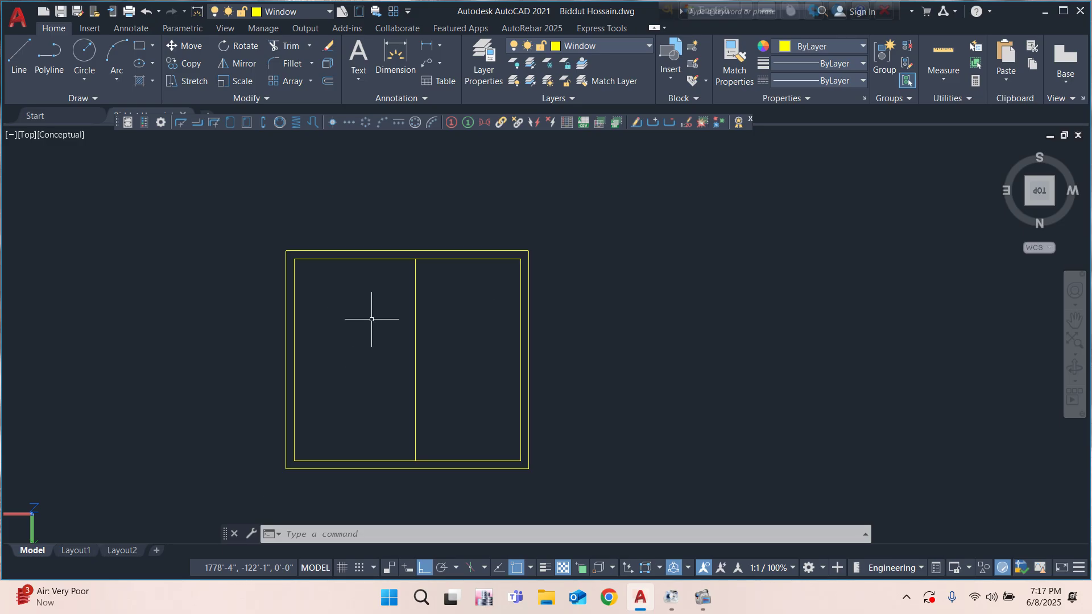
Step: Create a boundary polyline from an internal point in the left pane, with the object type Polyline
text(BO)
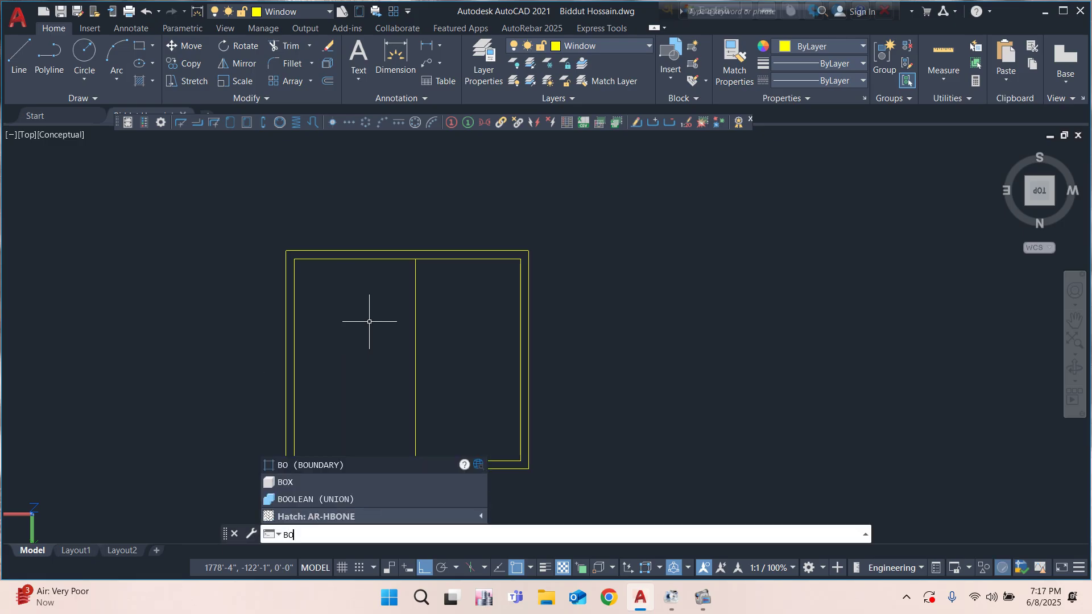
key(Return)
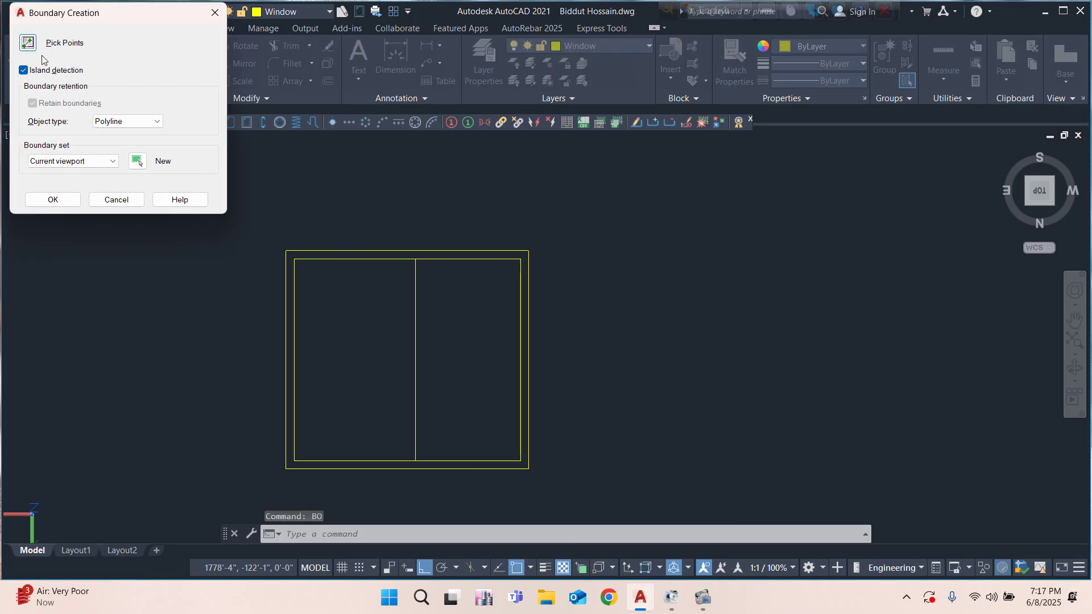
click(27, 43)
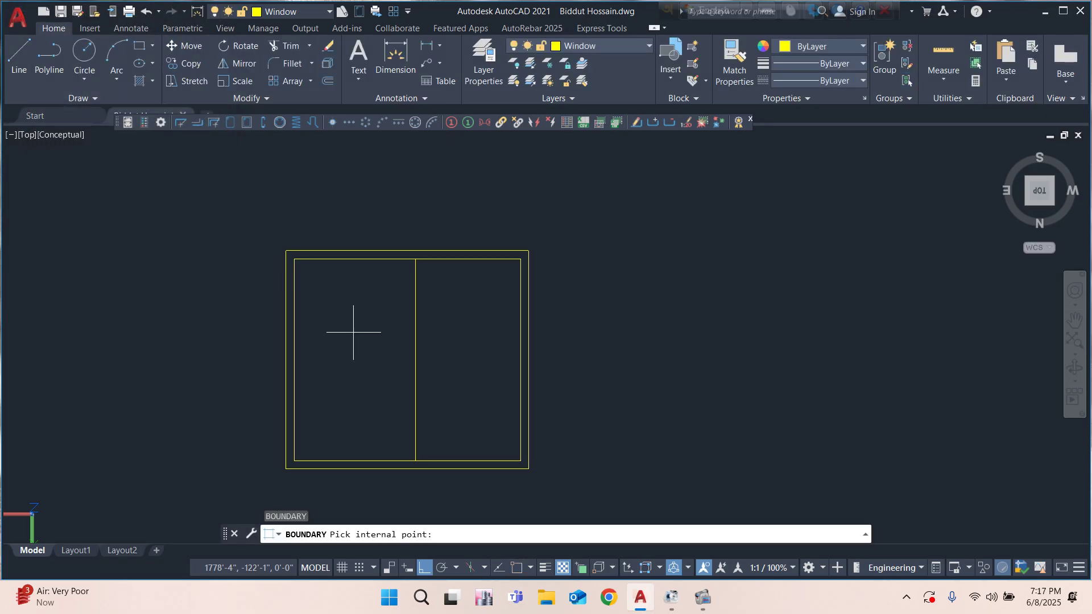
click(354, 332)
key(Return)
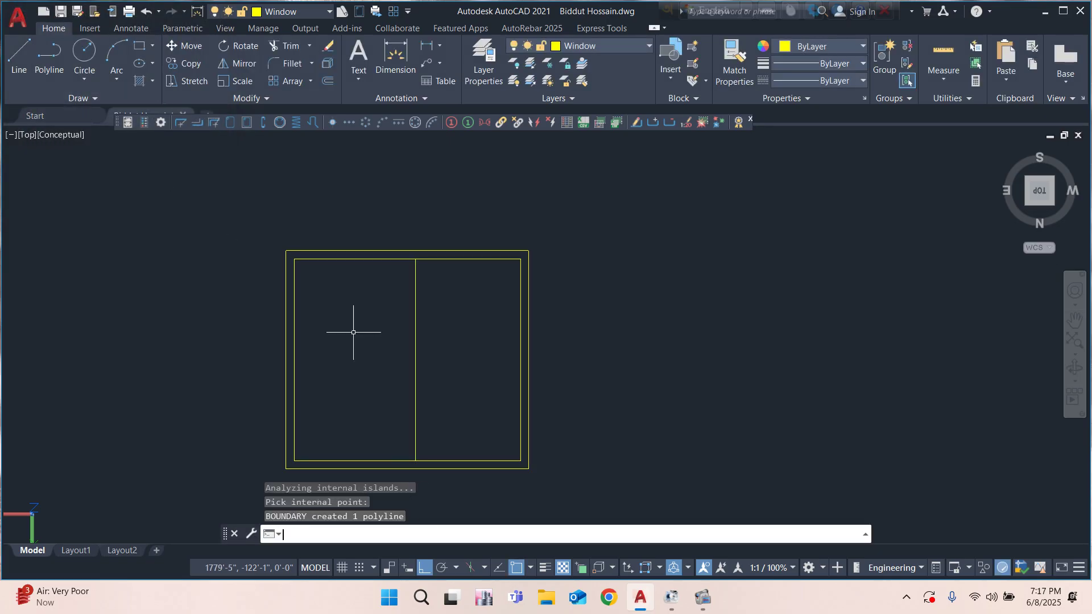
click(361, 259)
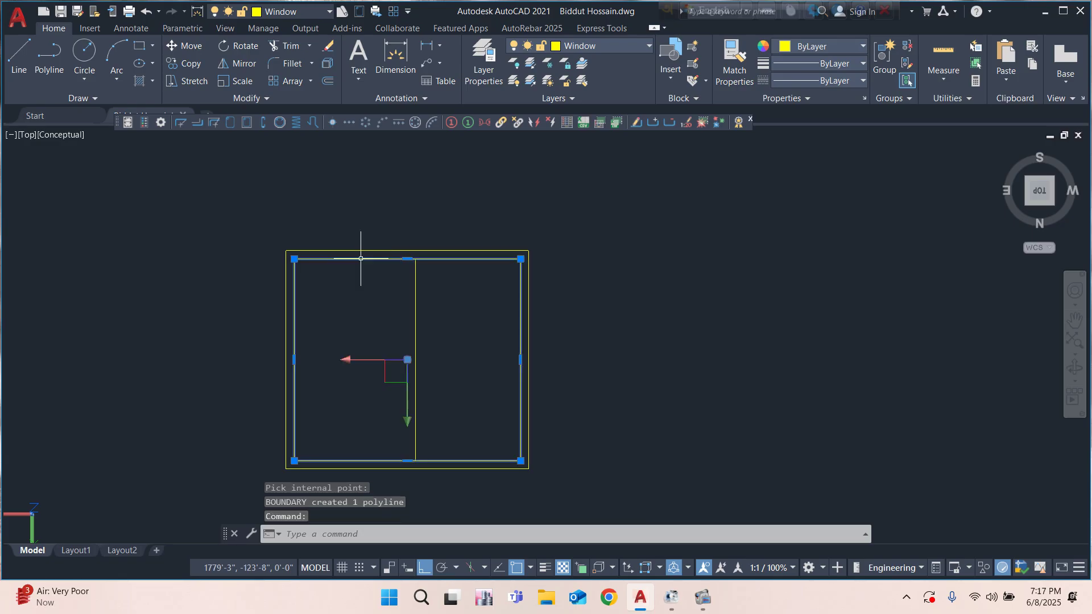
key(Escape)
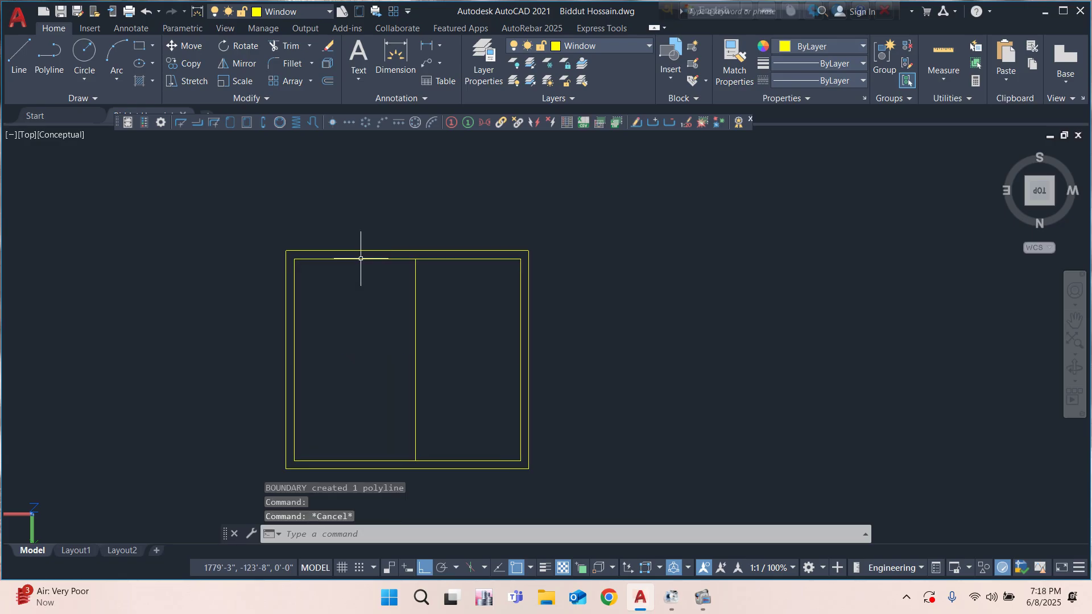
Step: Repeat the Boundary command on the left pane to generate another closed polyline around it
text(BO)
key(Return)
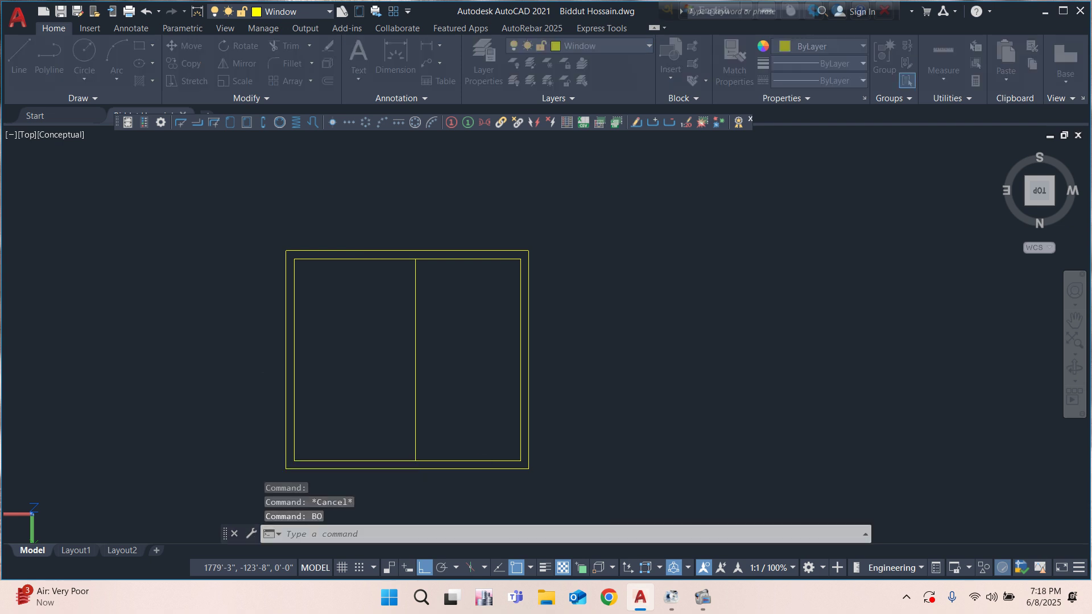
click(29, 46)
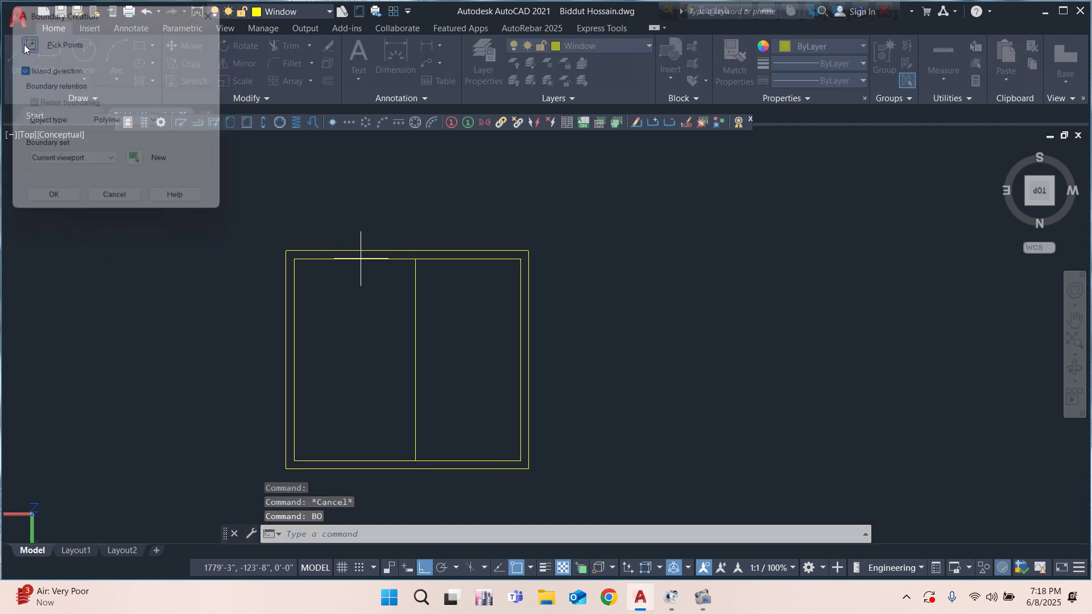
click(350, 333)
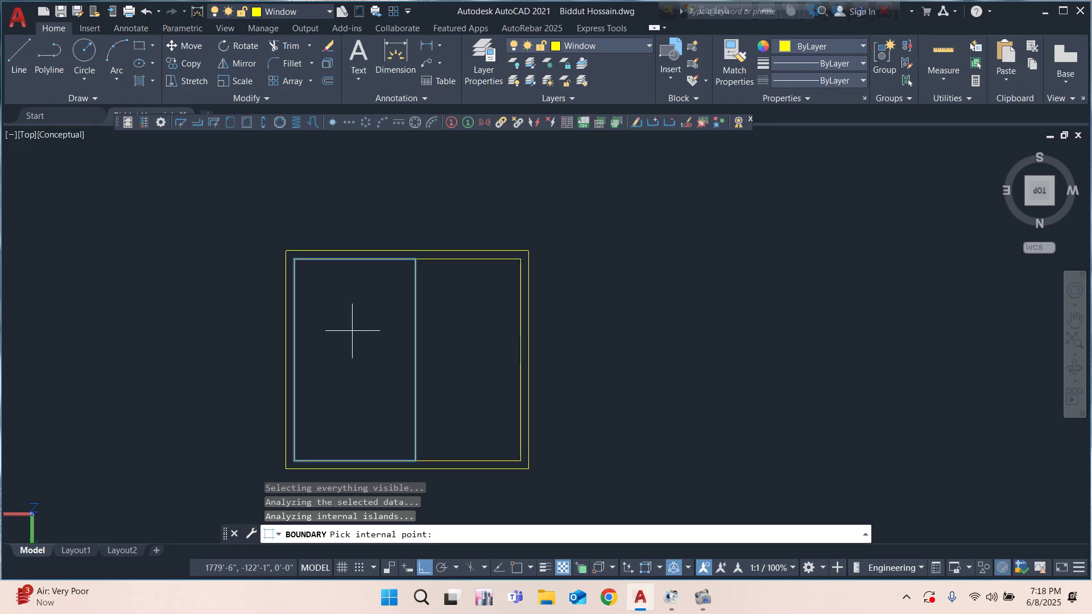
key(Return)
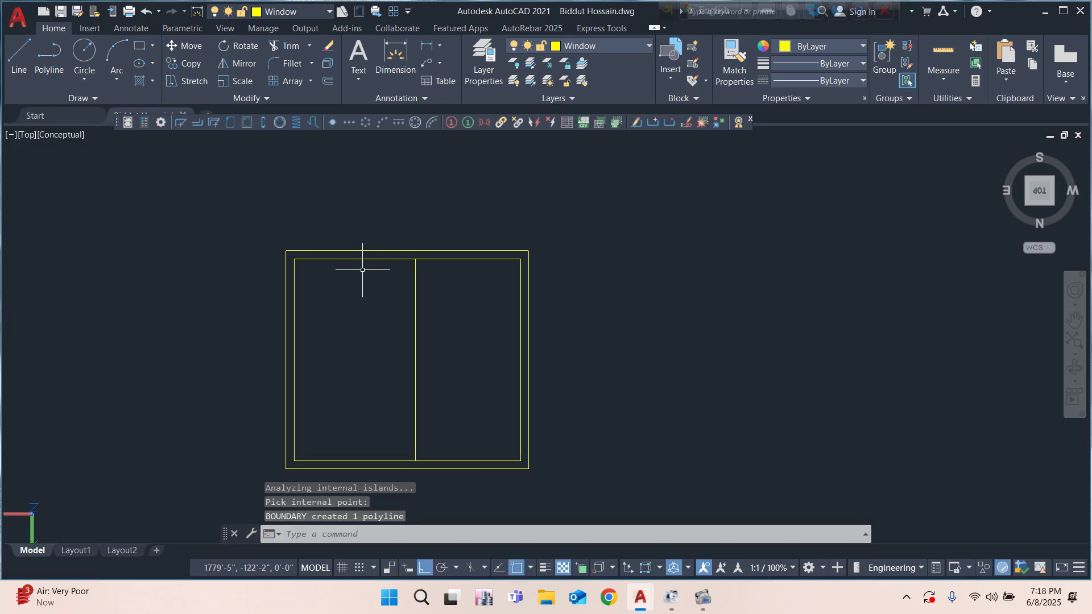
click(356, 259)
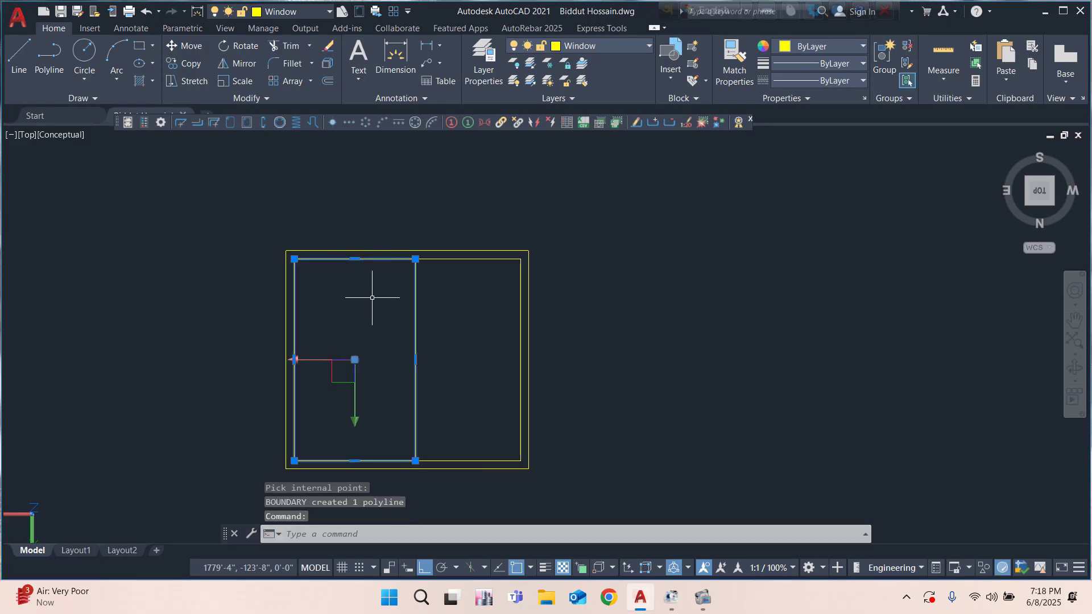
key(Return)
key(Return)
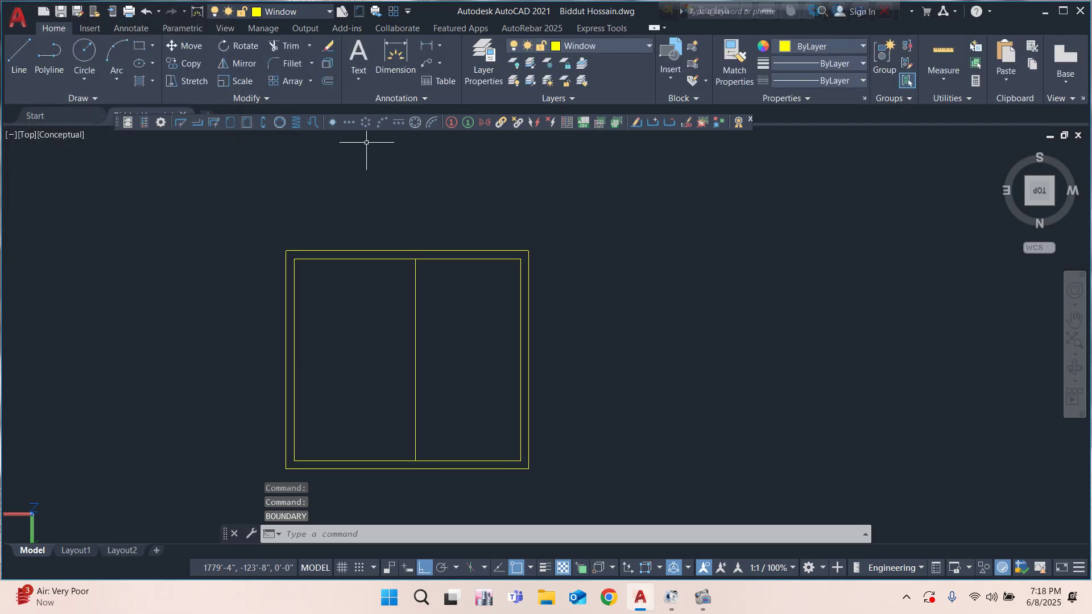
Step: Offset the left pane's closed polyline 1" inward and save the drawing
click(328, 82)
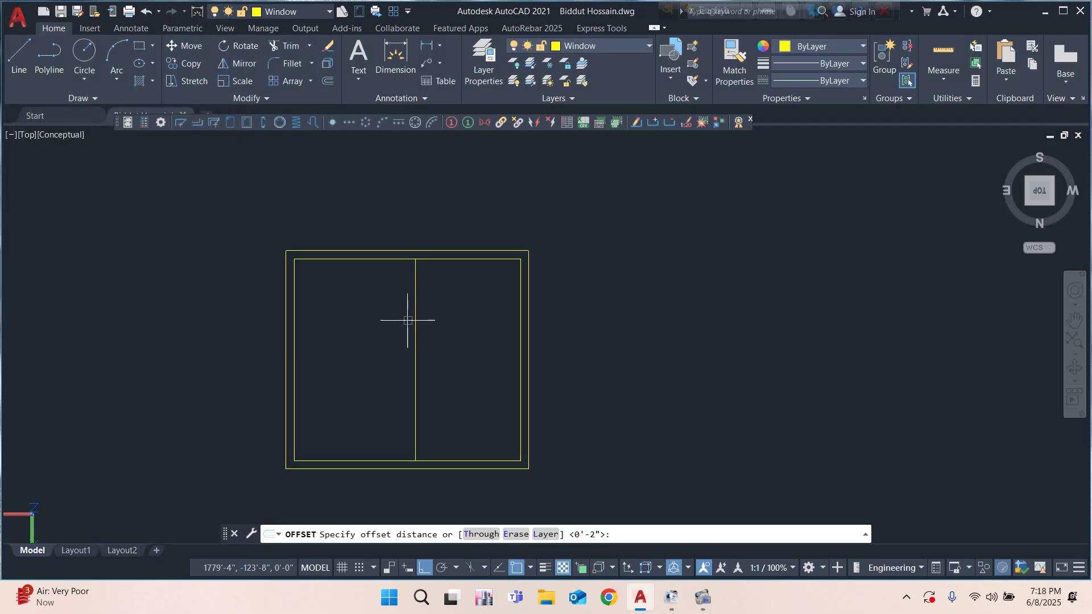
text(1)
key(Return)
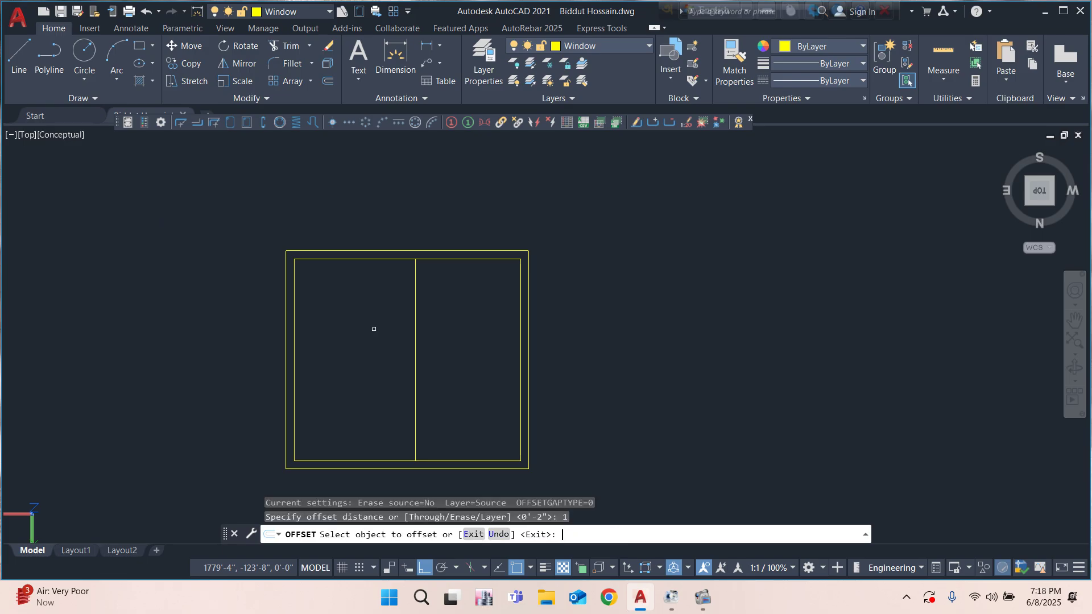
click(360, 261)
click(362, 304)
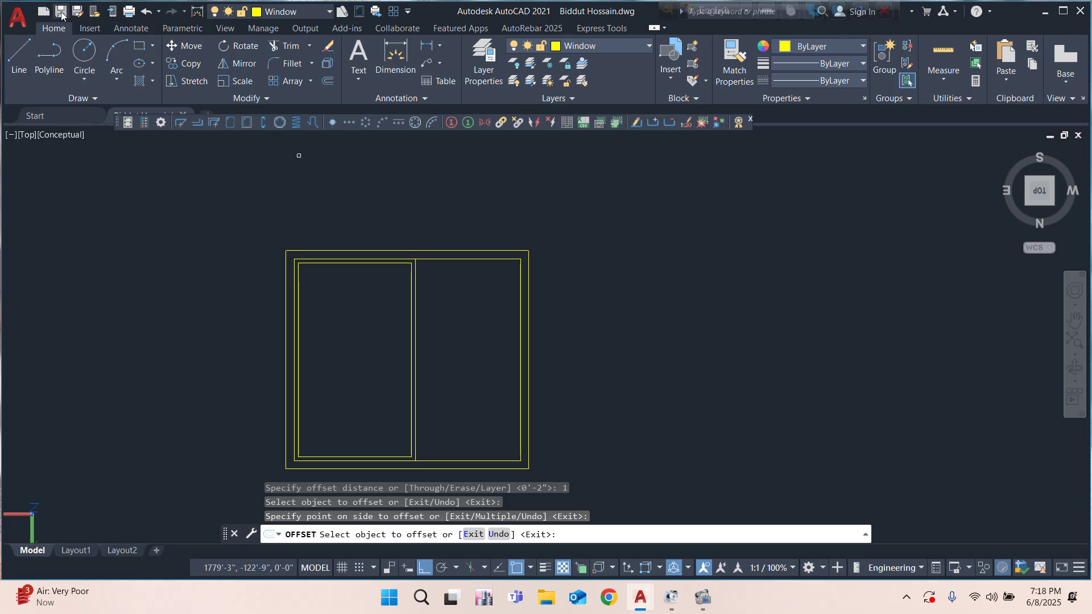
key(Escape)
key(ctrl+s)
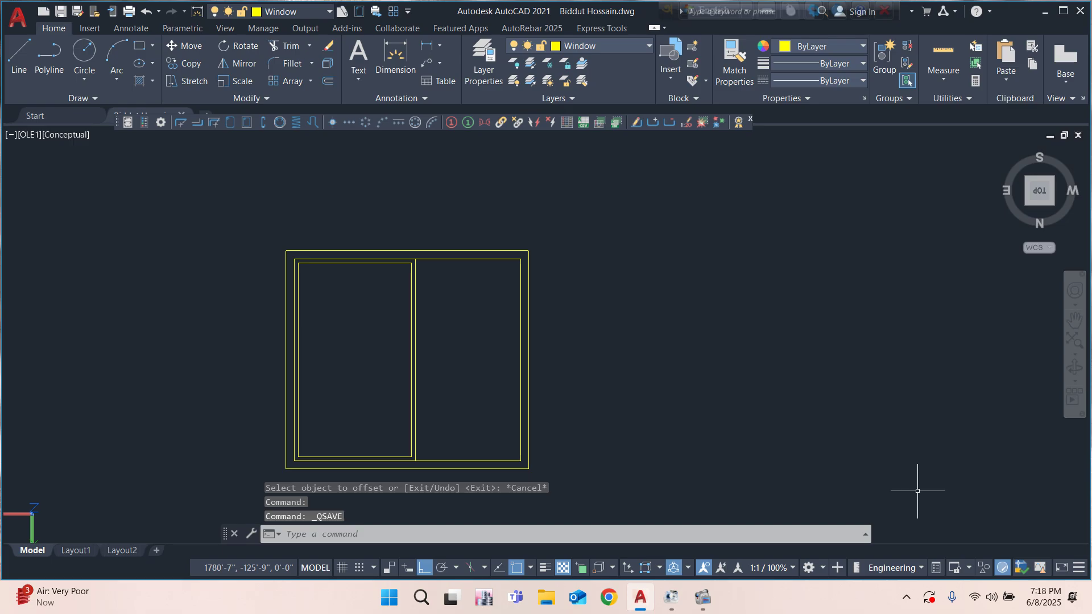
Step: Switch to the 3D Basics workspace and show the window outline in the NE Isometric view
click(823, 571)
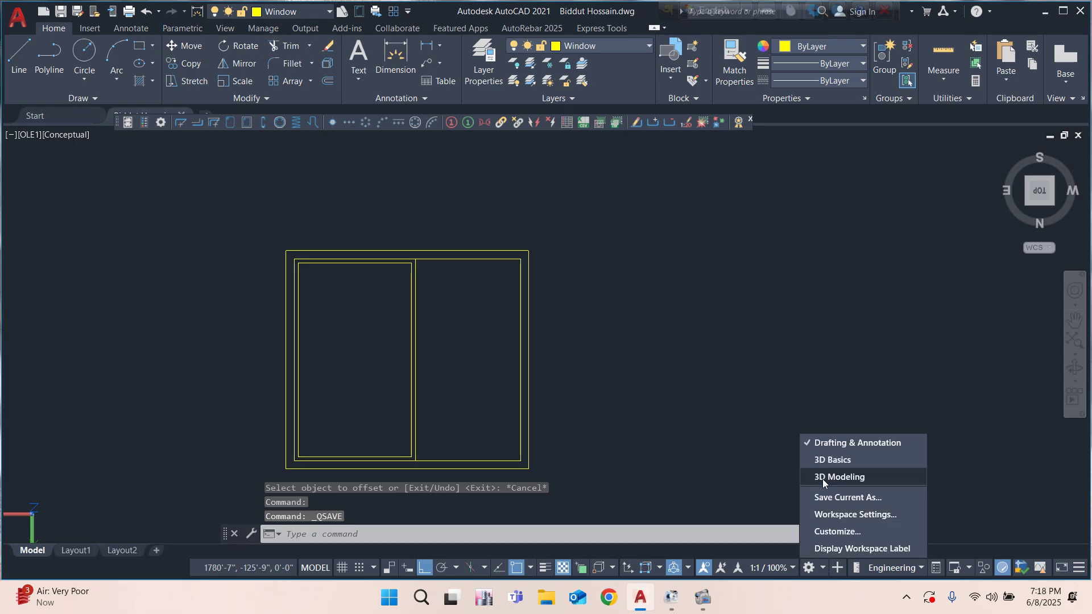
click(831, 463)
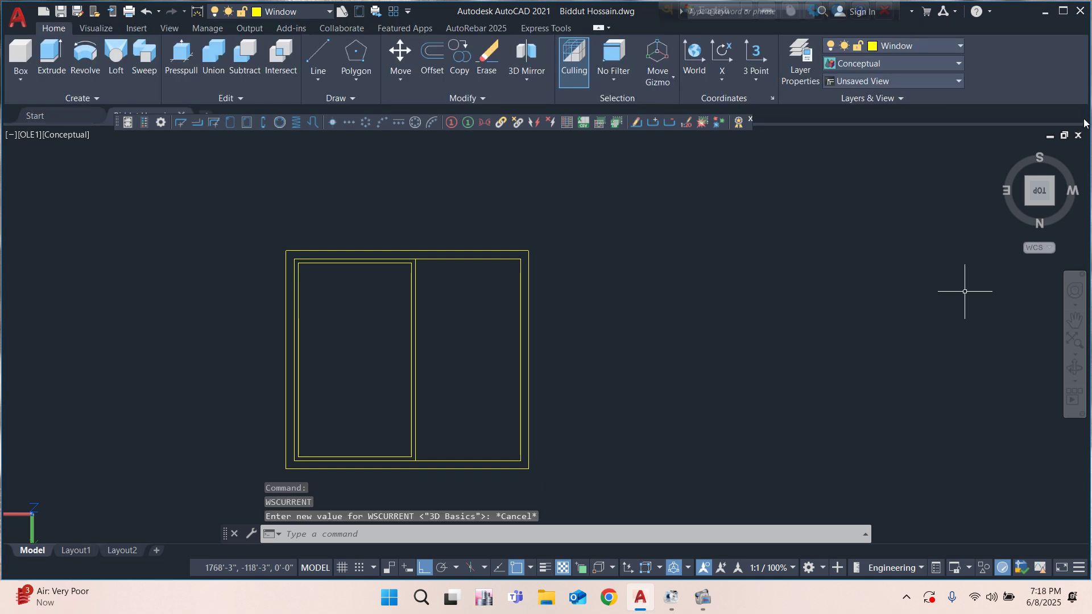
click(1026, 203)
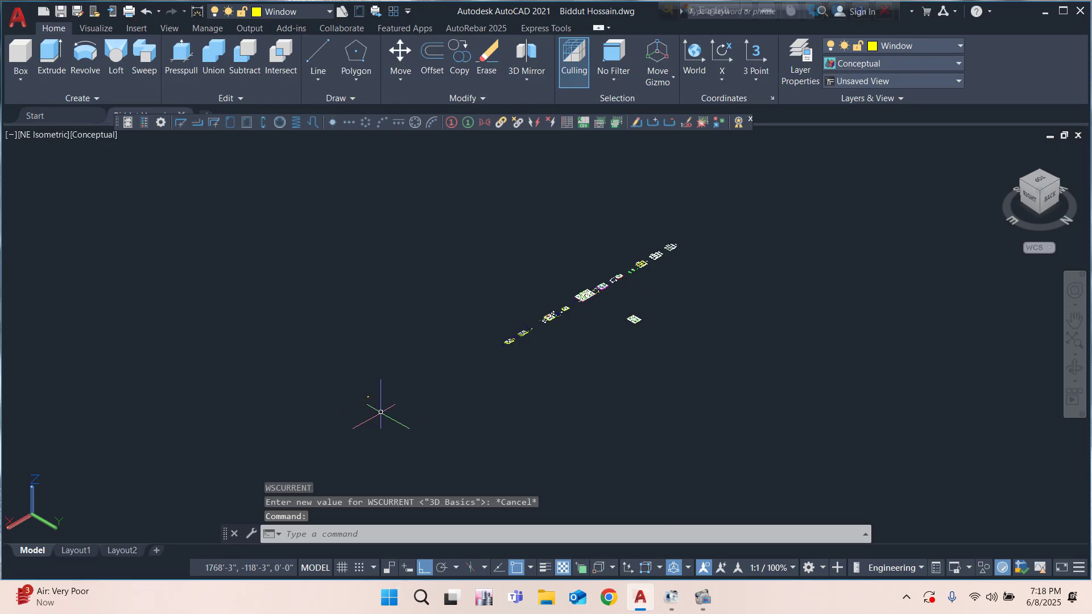
scroll(376, 406, up, 2)
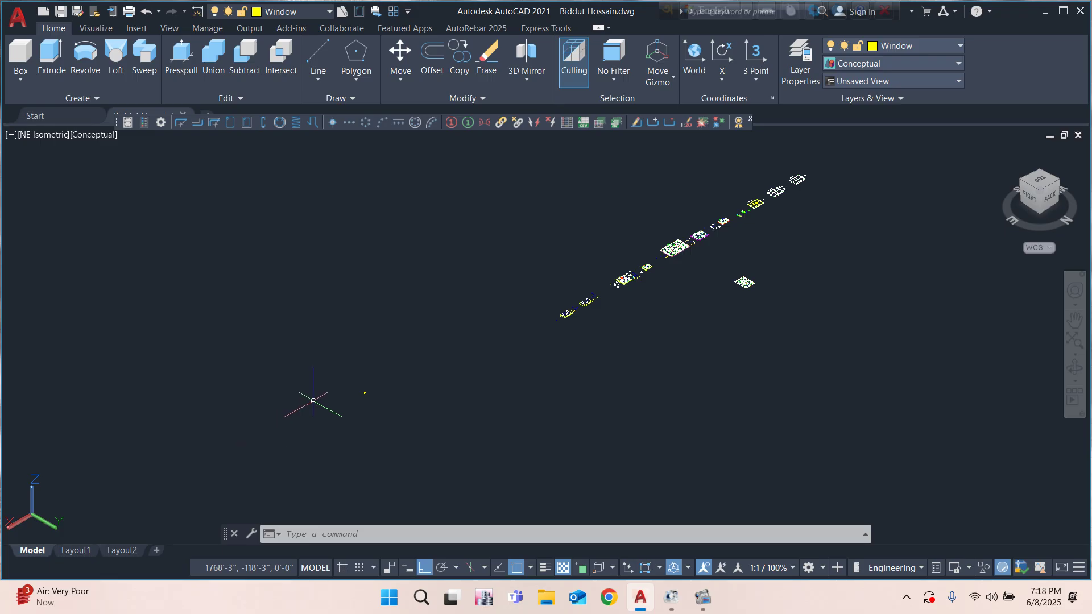
scroll(310, 398, up, 4)
scroll(605, 366, up, 1)
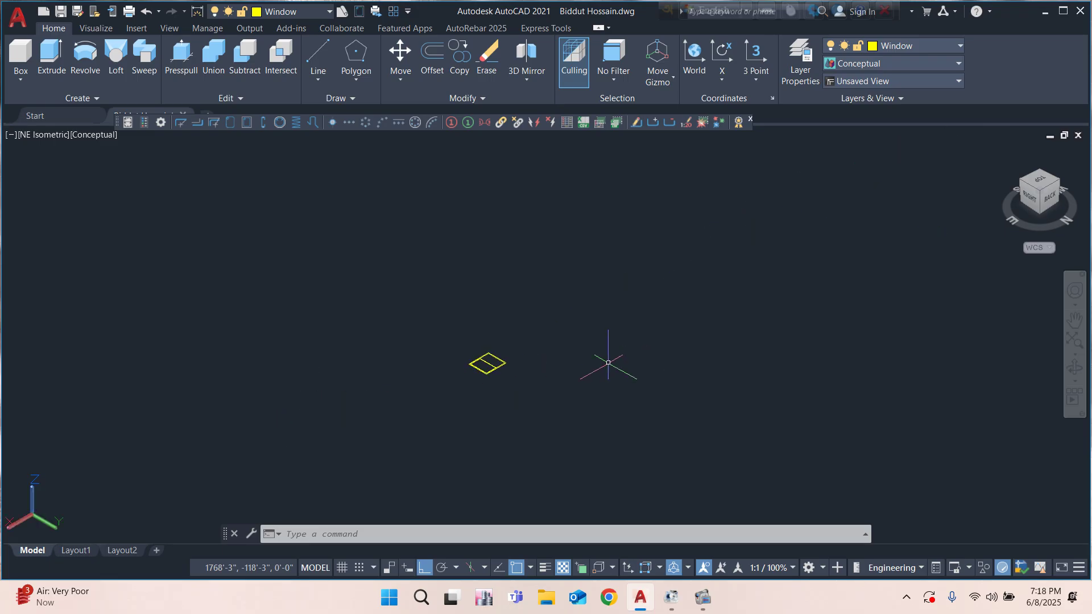
scroll(499, 358, up, 3)
scroll(750, 265, up, 5)
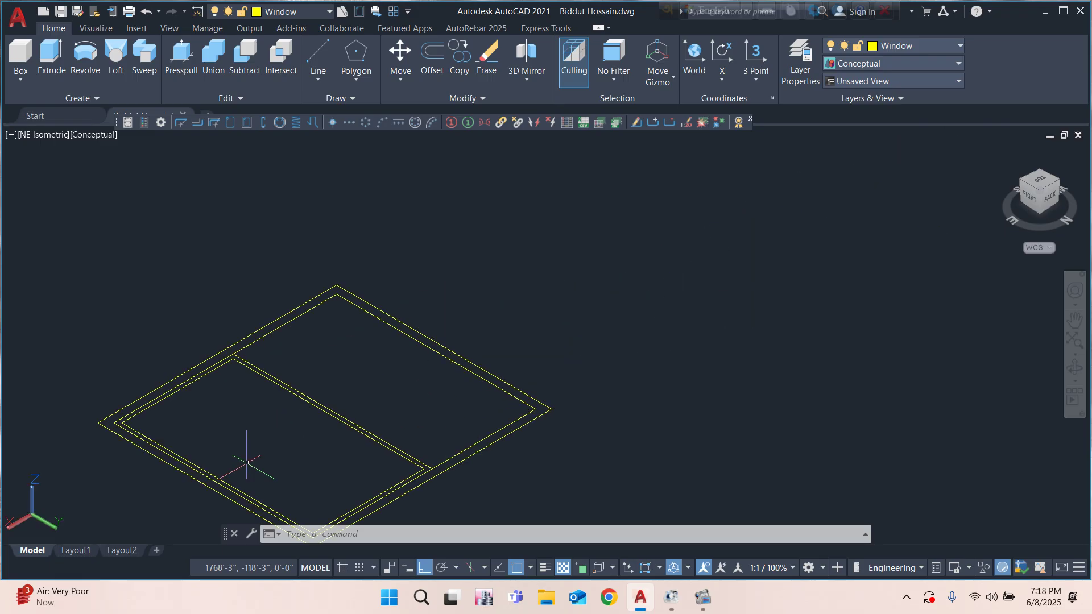
scroll(394, 366, down, 5)
middle_drag(290, 441, 439, 390)
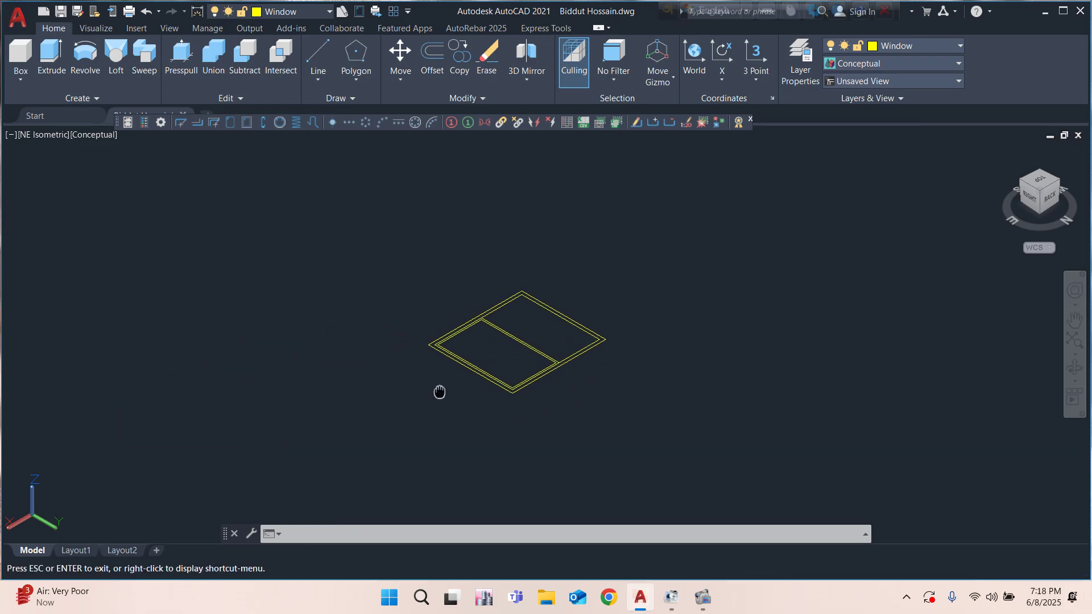
scroll(439, 381, up, 3)
middle_drag(695, 272, 656, 305)
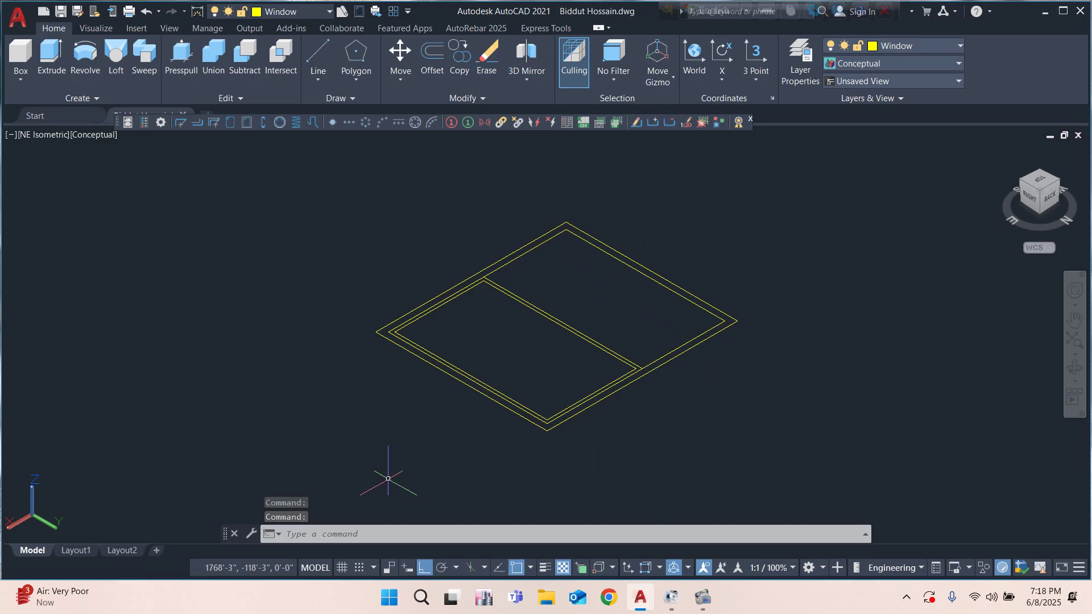
Step: Use Presspull to extrude the outer frame band between the two outer rectangles to a height of 1"
click(182, 57)
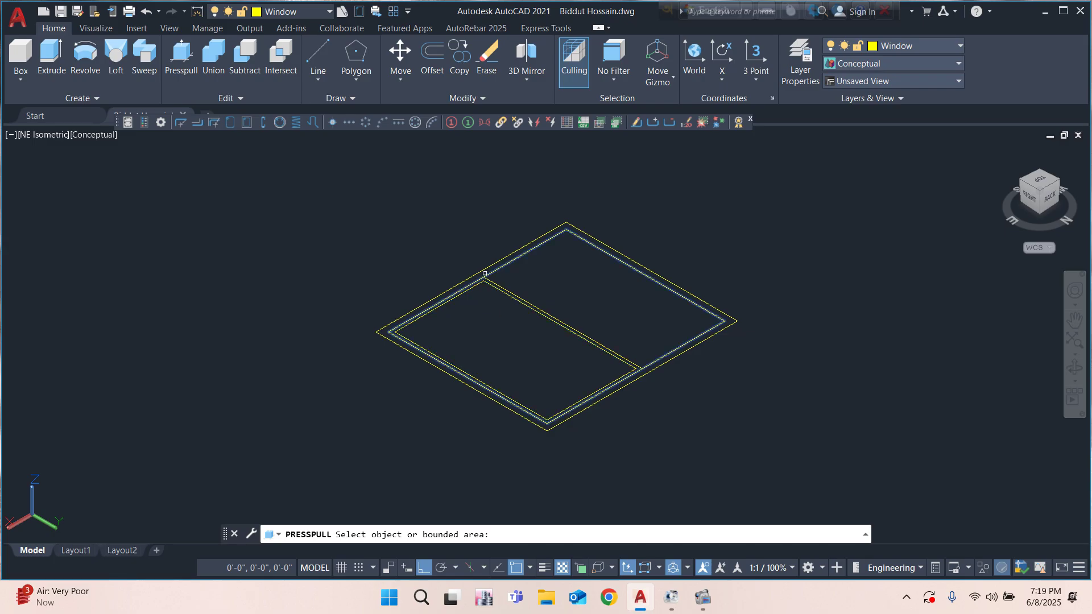
scroll(485, 273, up, 5)
click(488, 268)
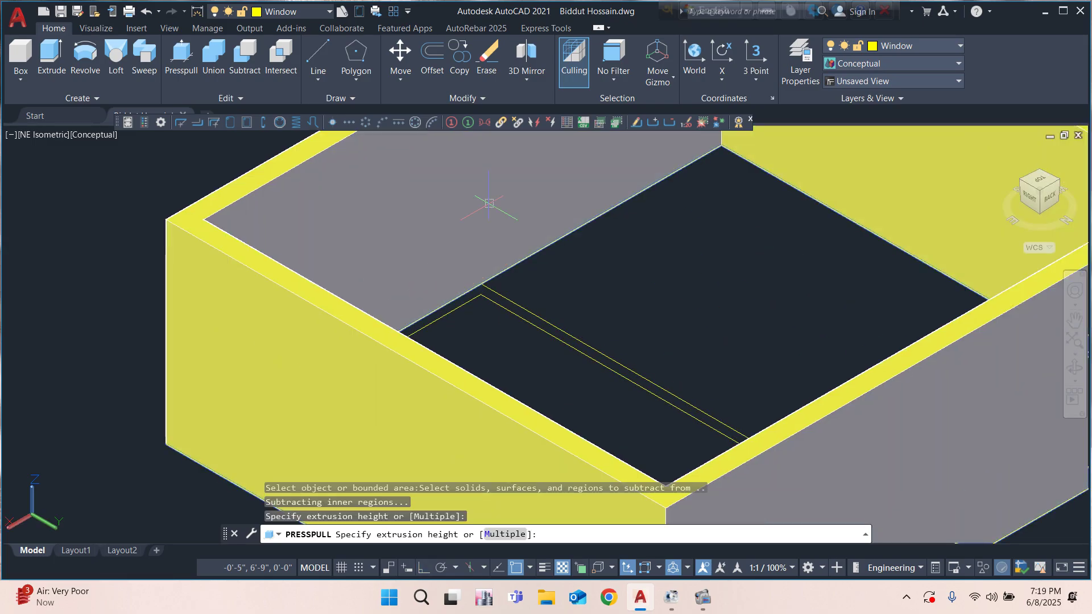
text(1)
key(Return)
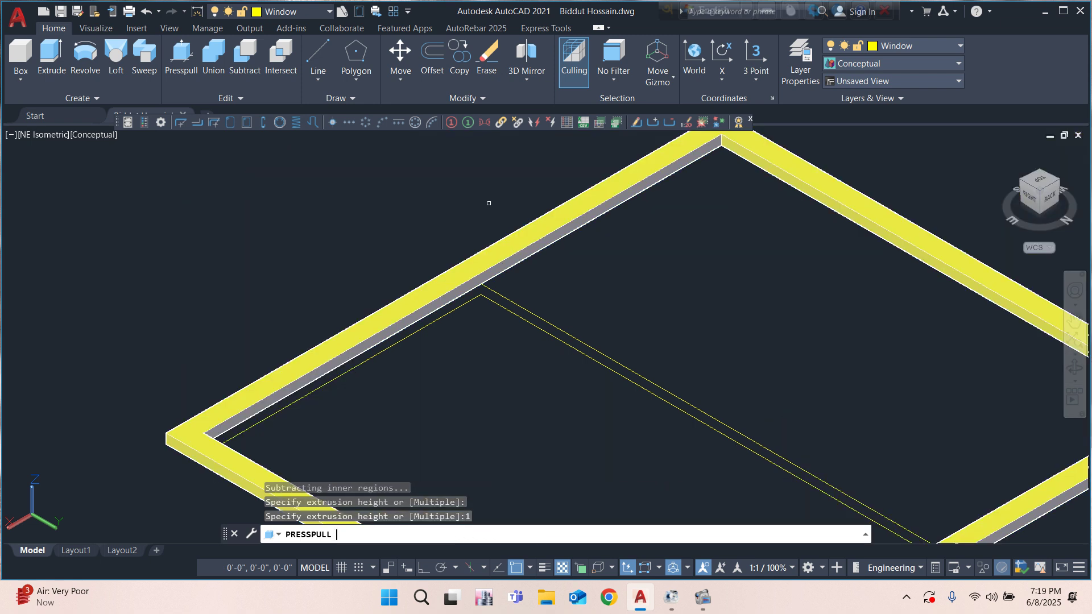
Step: Try a 0.5" Presspull extrusion of the left pane's inner area and delete the resulting solid
click(457, 305)
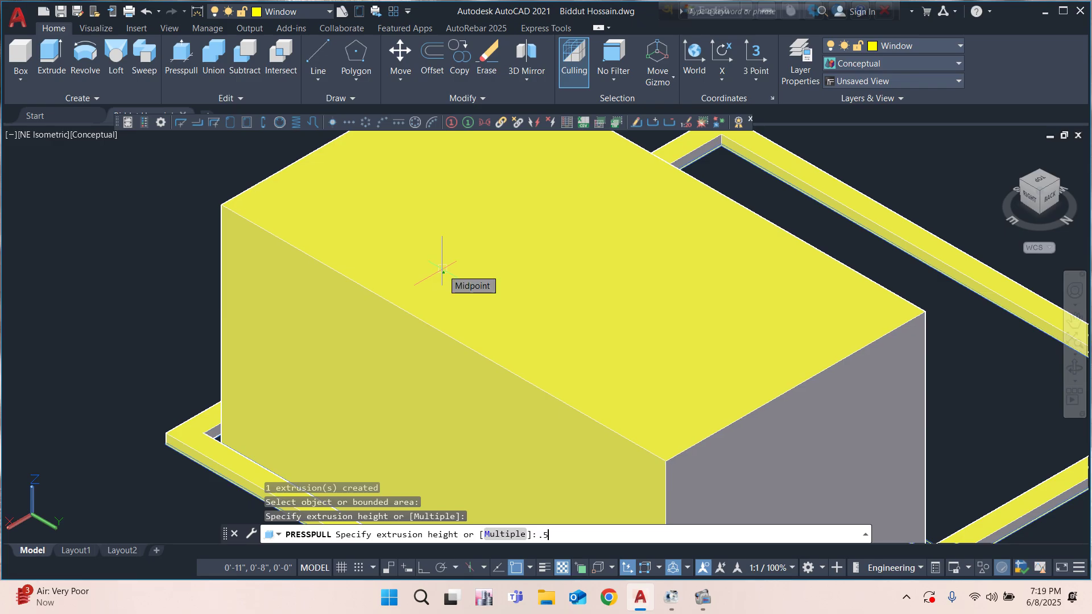
key(Return)
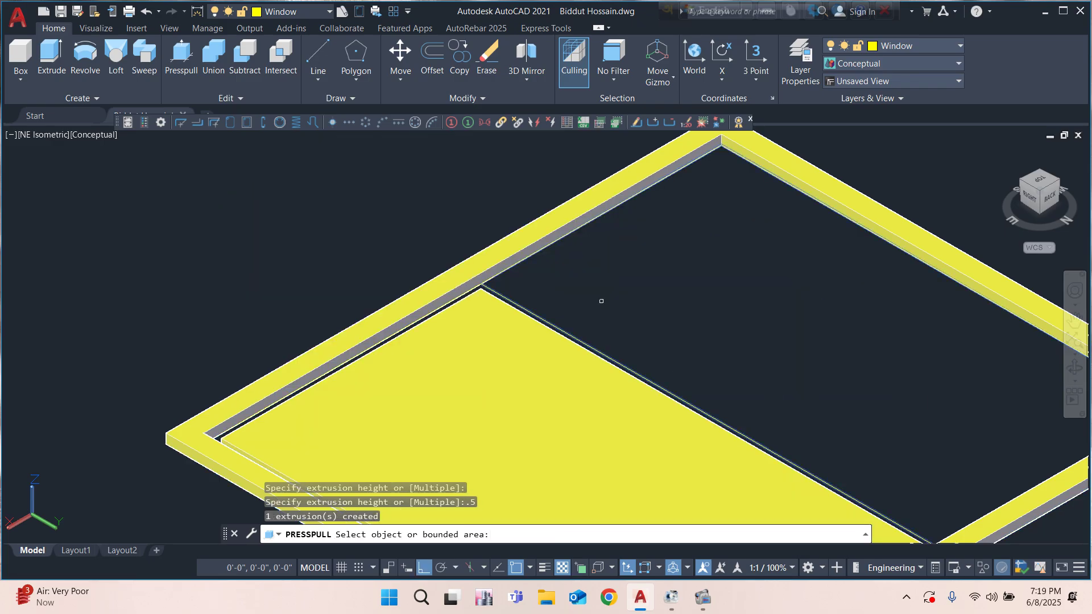
scroll(601, 250, down, 2)
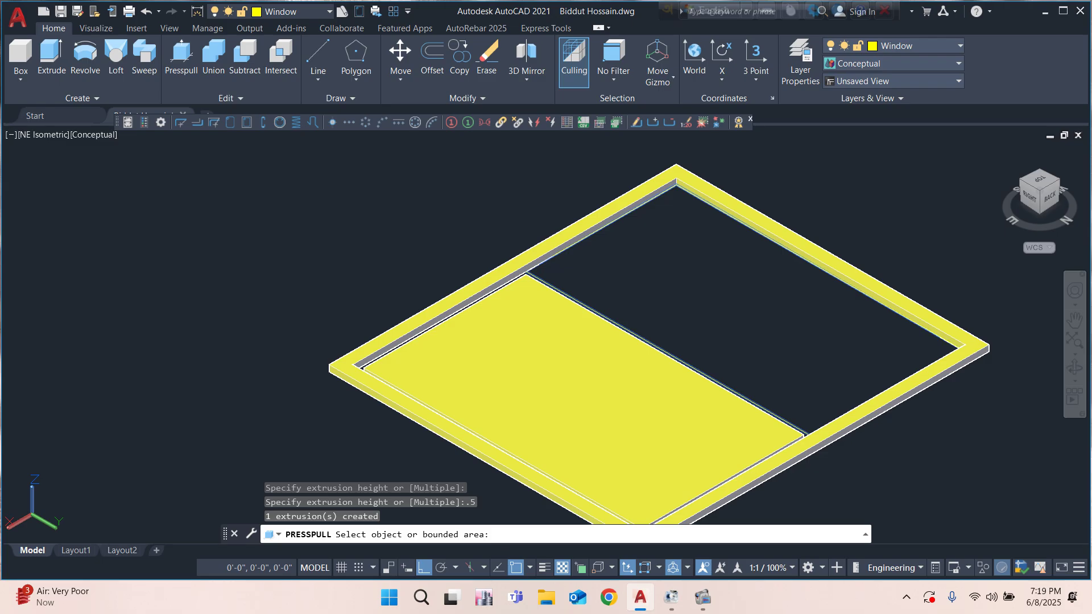
key(Return)
click(542, 404)
key(Delete)
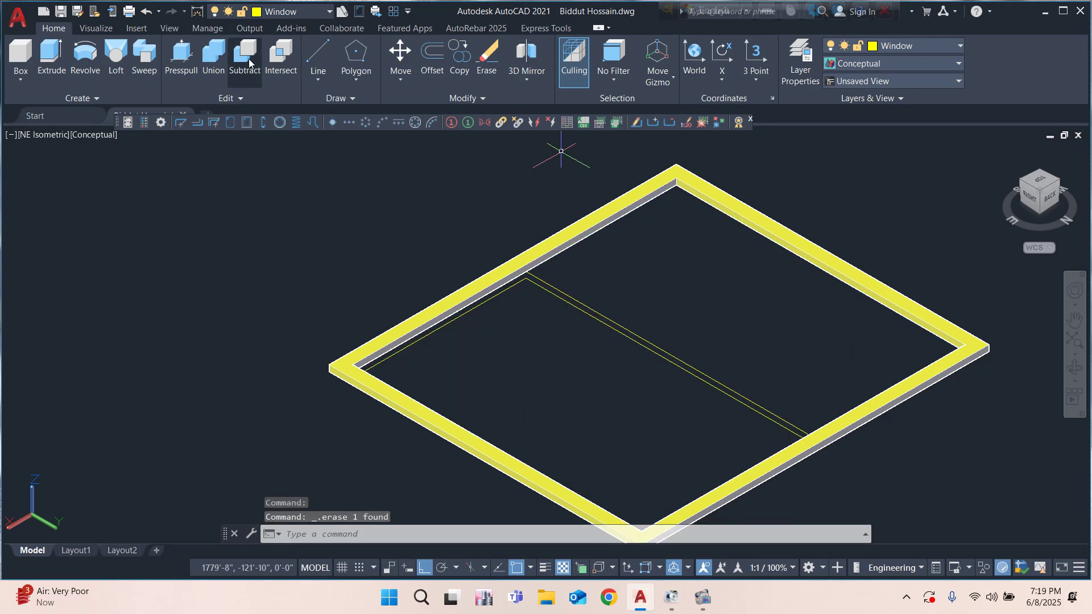
Step: Use Presspull to extrude the narrow sash band between the left pane's two polylines by 0.5"
click(183, 57)
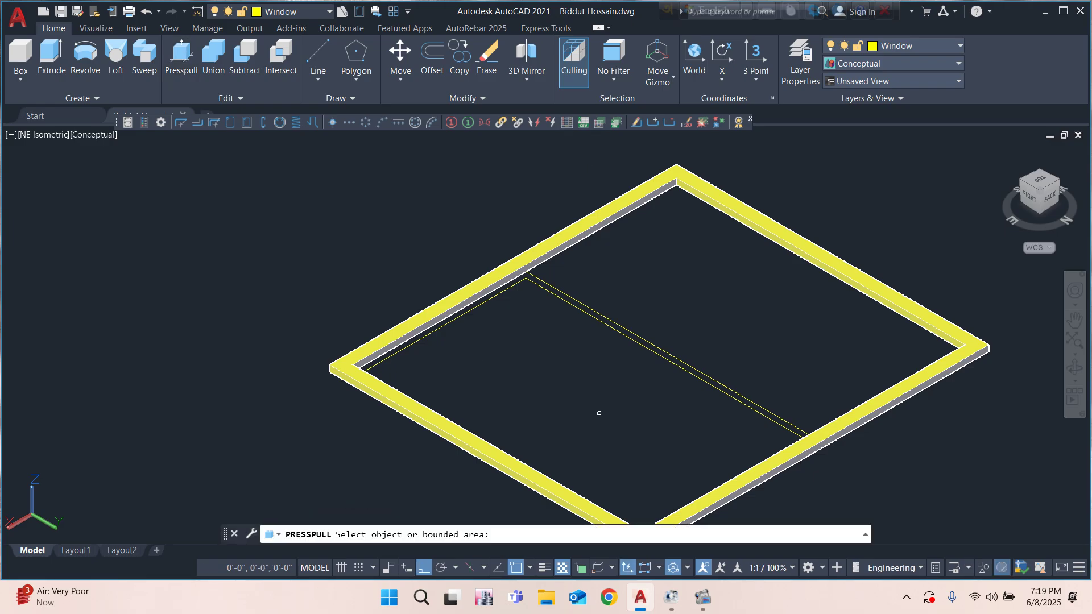
scroll(462, 307, up, 3)
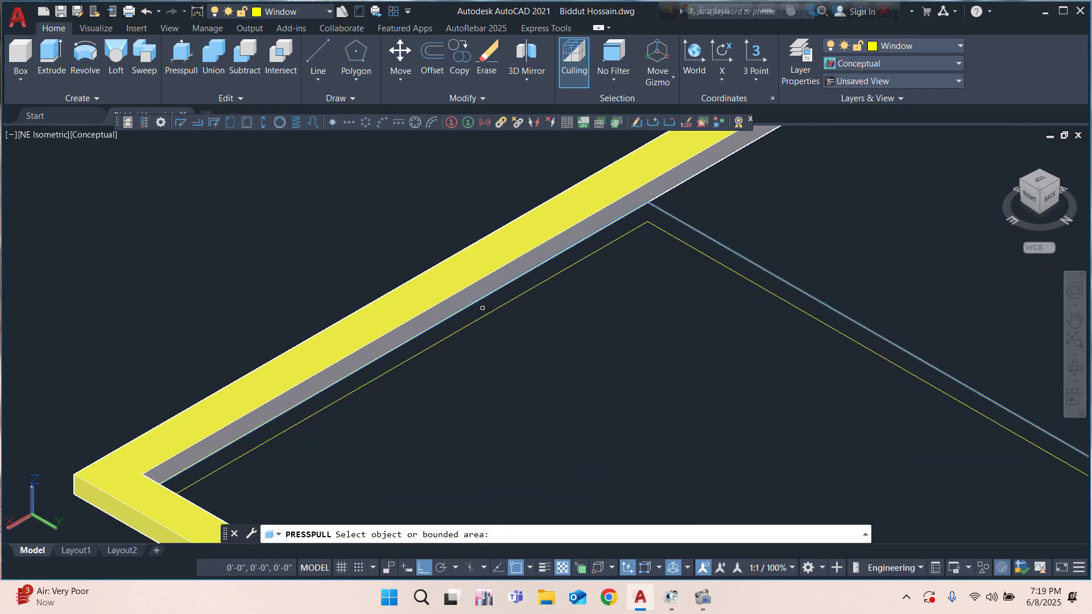
click(481, 308)
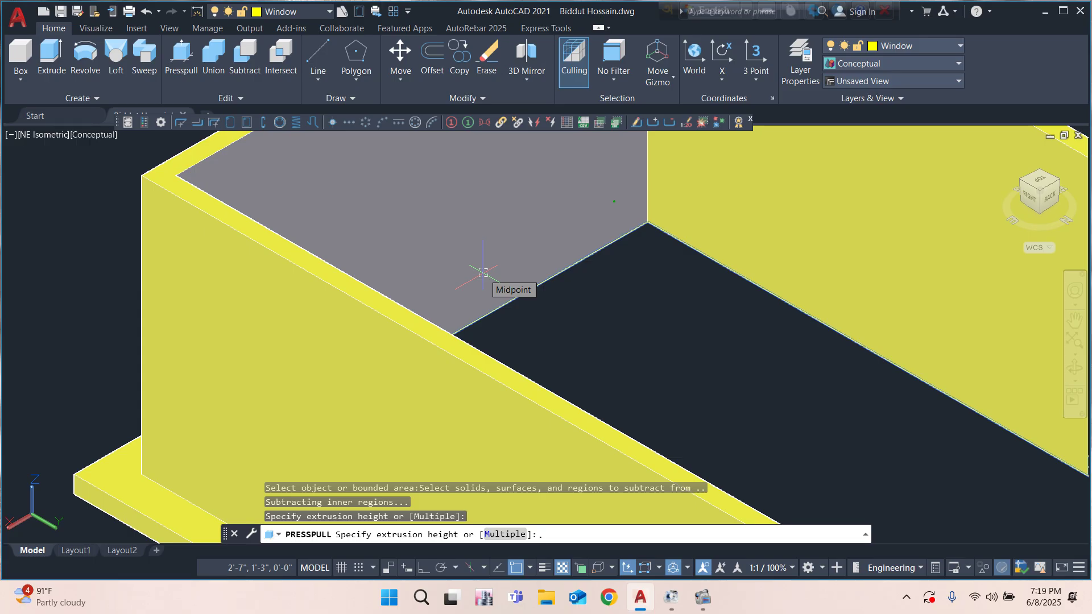
key(Return)
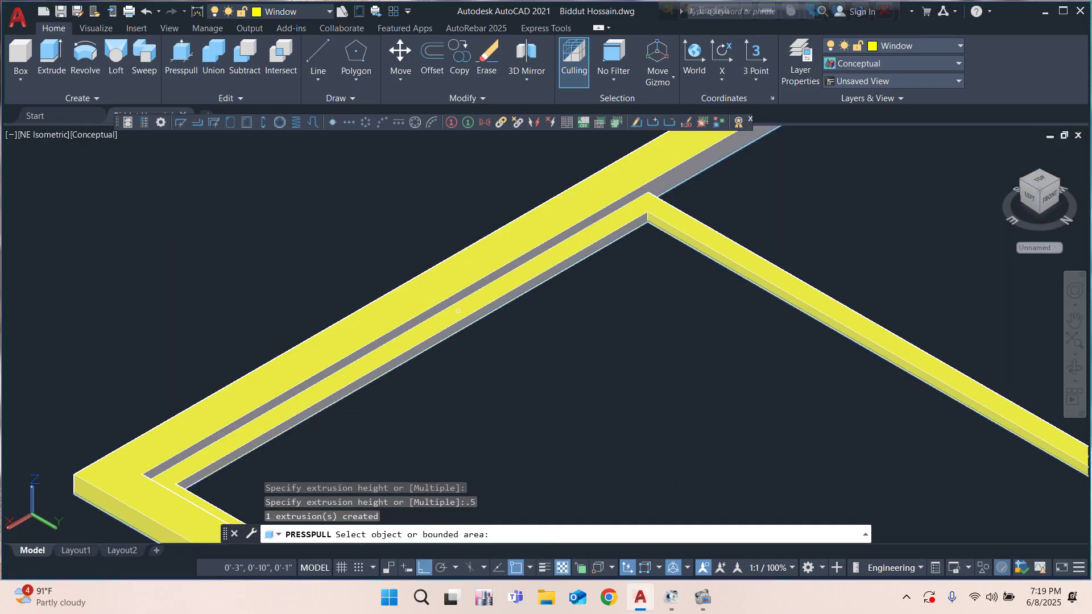
Step: Use Presspull to extrude the area inside the left sash 0.1" as the glass panel
click(592, 344)
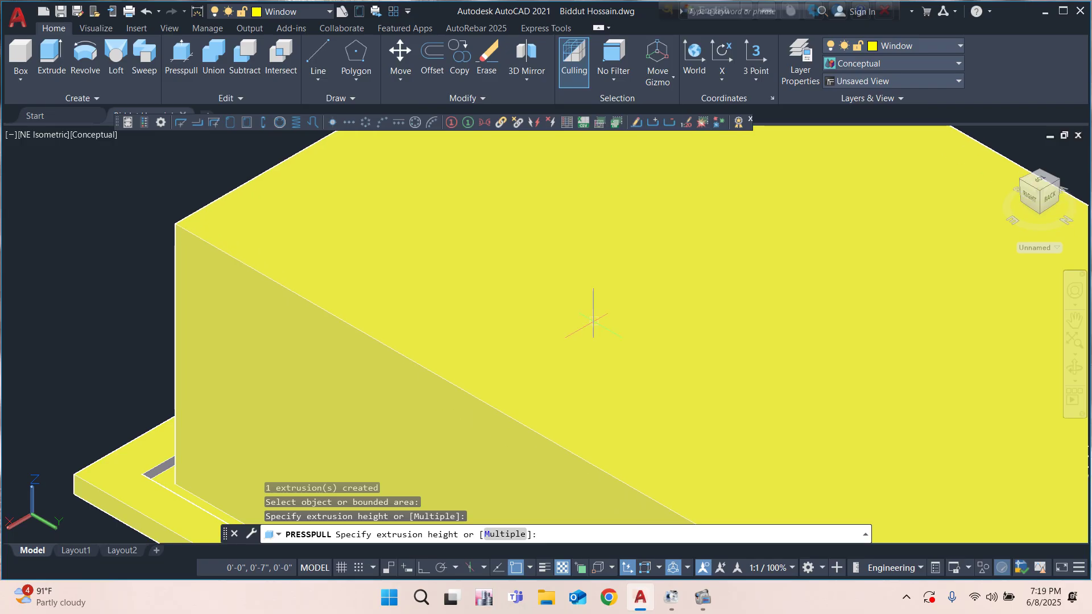
key(Return)
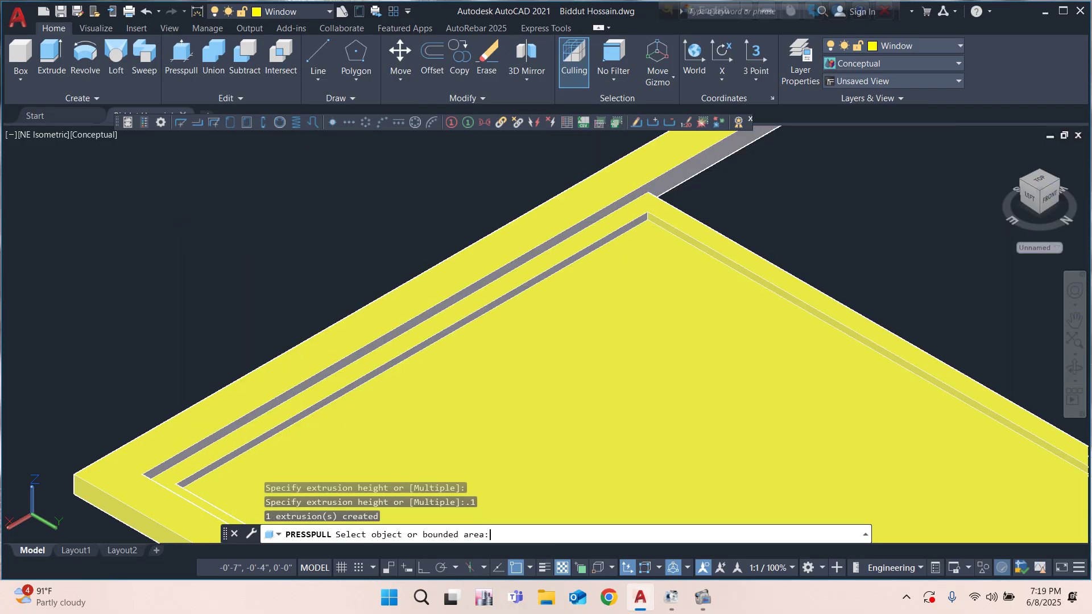
scroll(619, 383, down, 4)
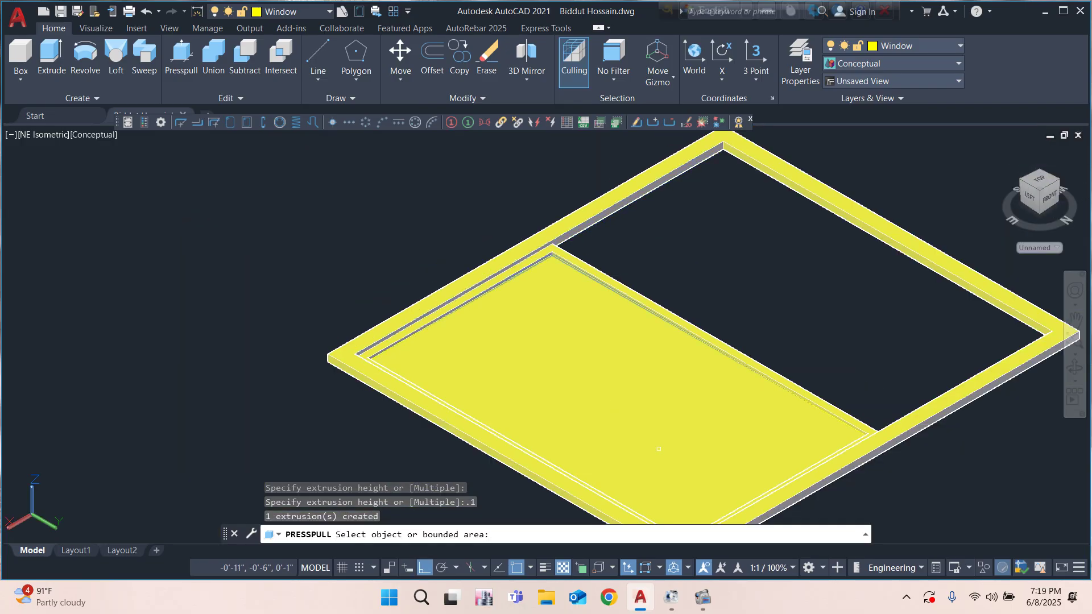
key(Return)
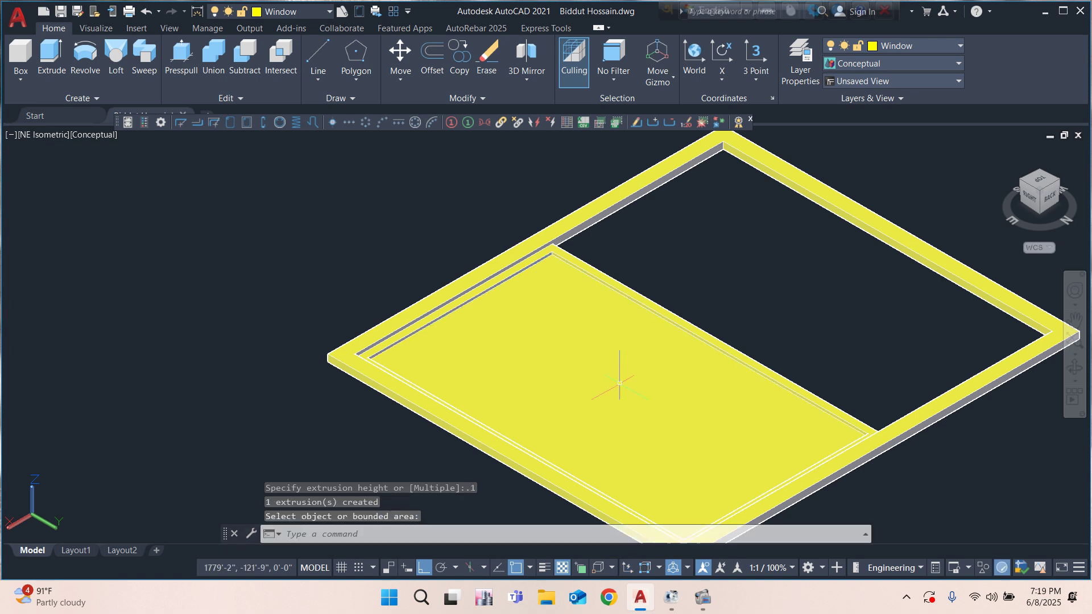
Step: Move the left glass panel 0.2" upward along the Z axis
click(595, 366)
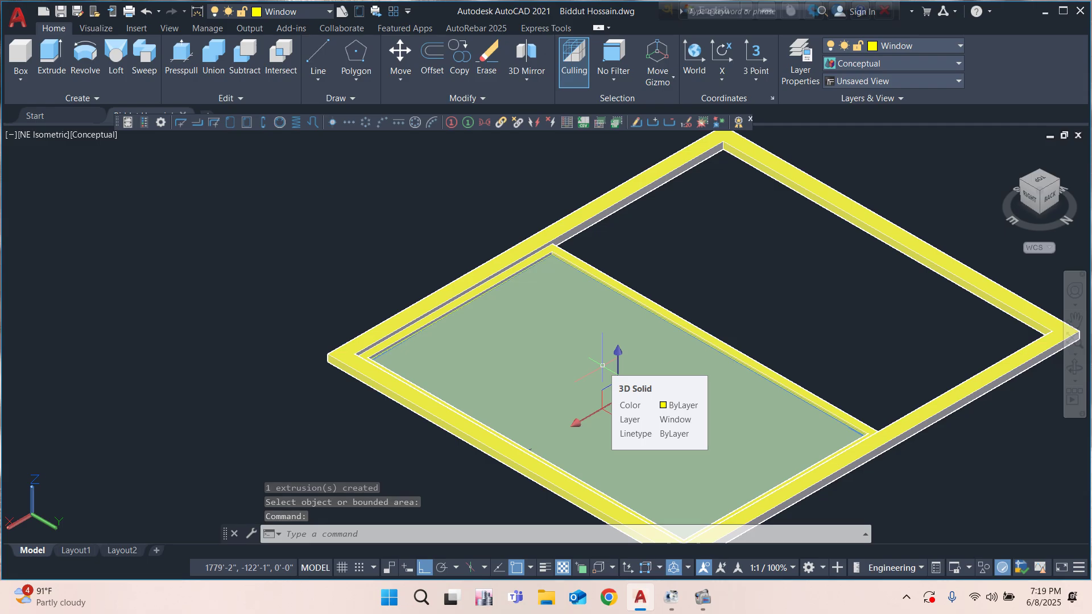
click(400, 54)
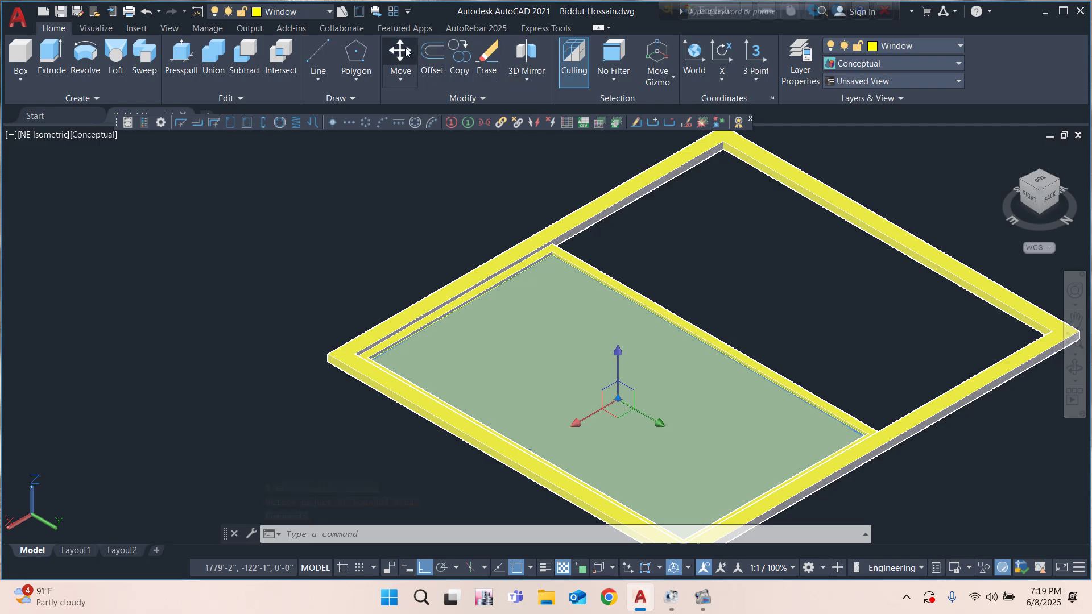
click(933, 448)
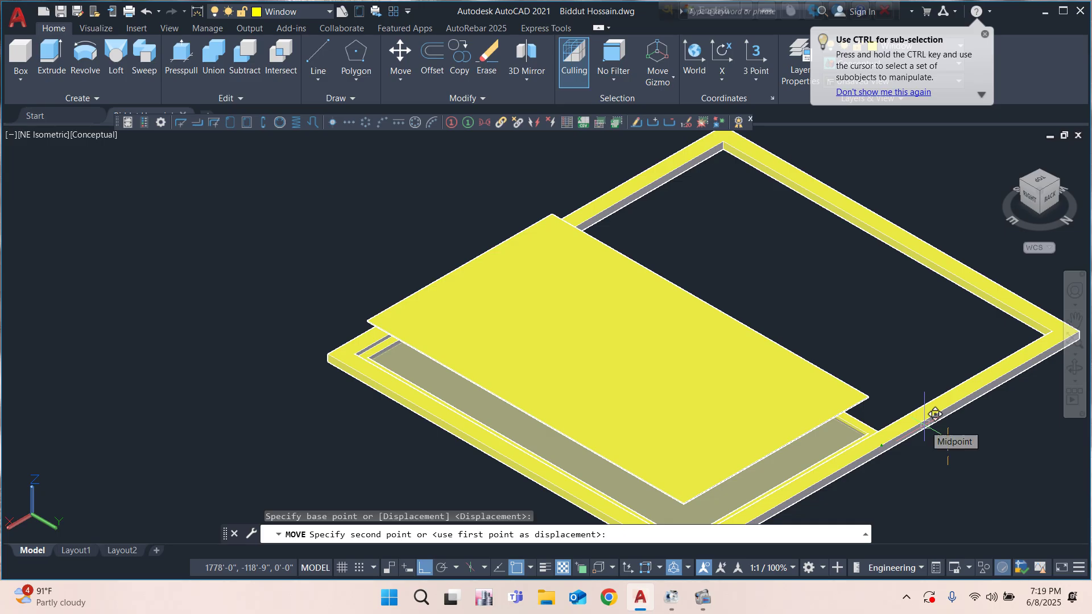
key(Return)
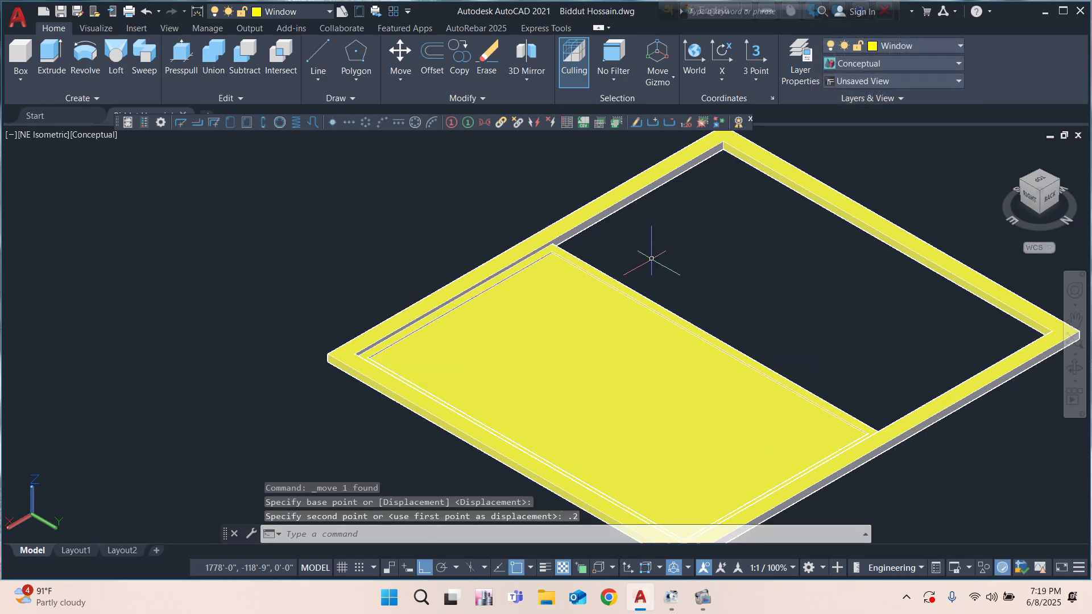
Step: Change the outer window frame solid's color to Color 253
scroll(538, 246, down, 1)
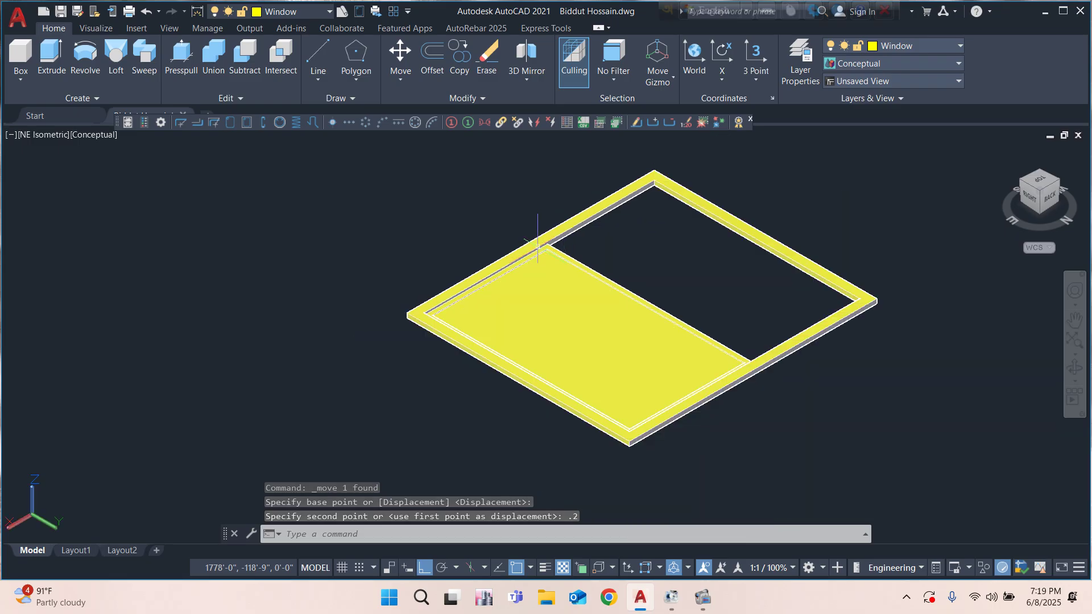
click(552, 228)
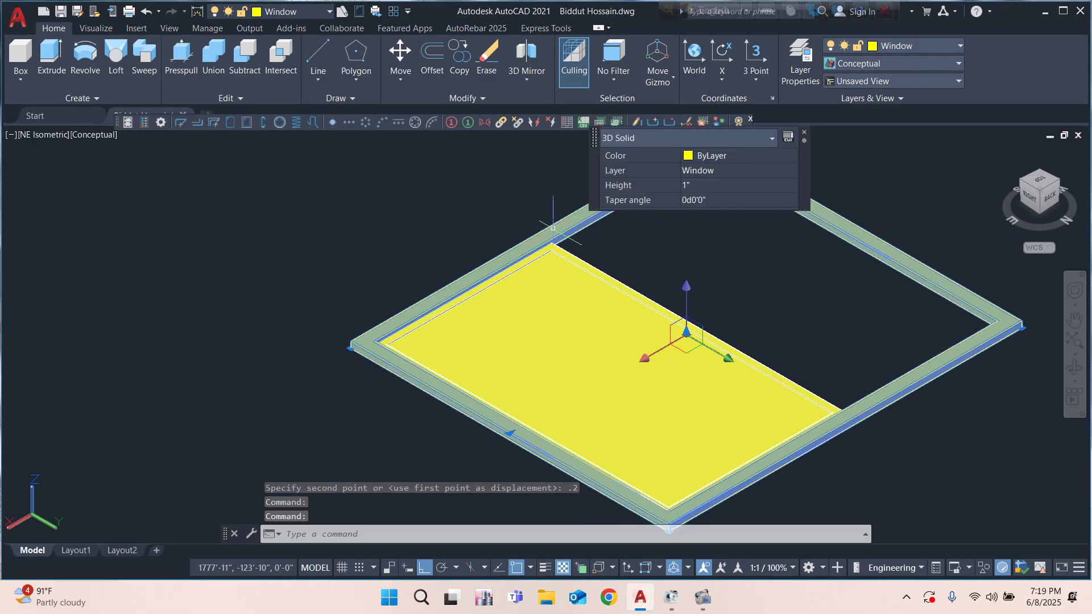
click(766, 155)
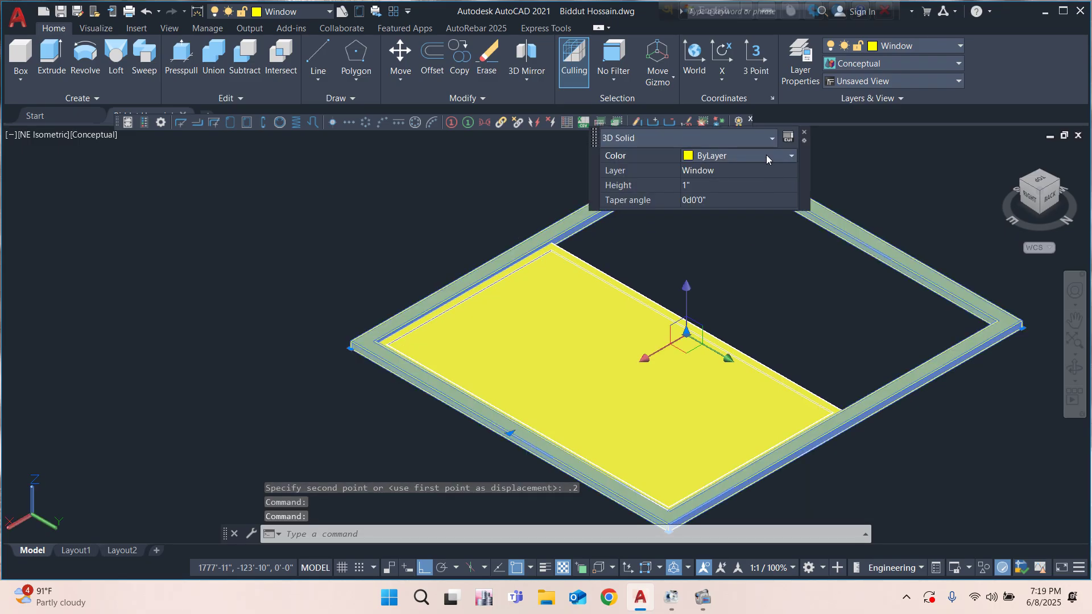
click(791, 155)
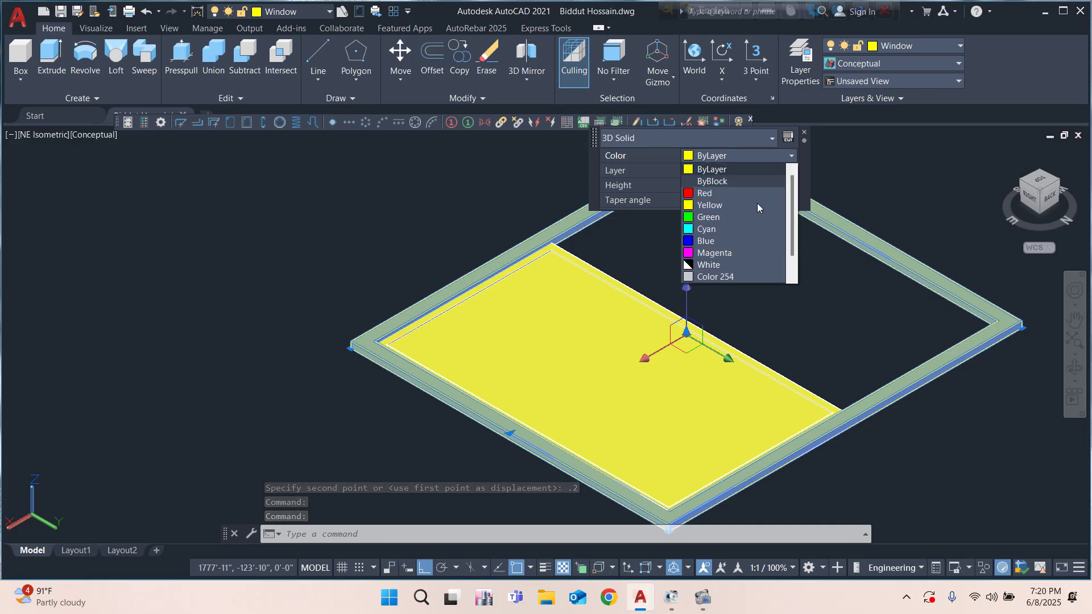
click(733, 275)
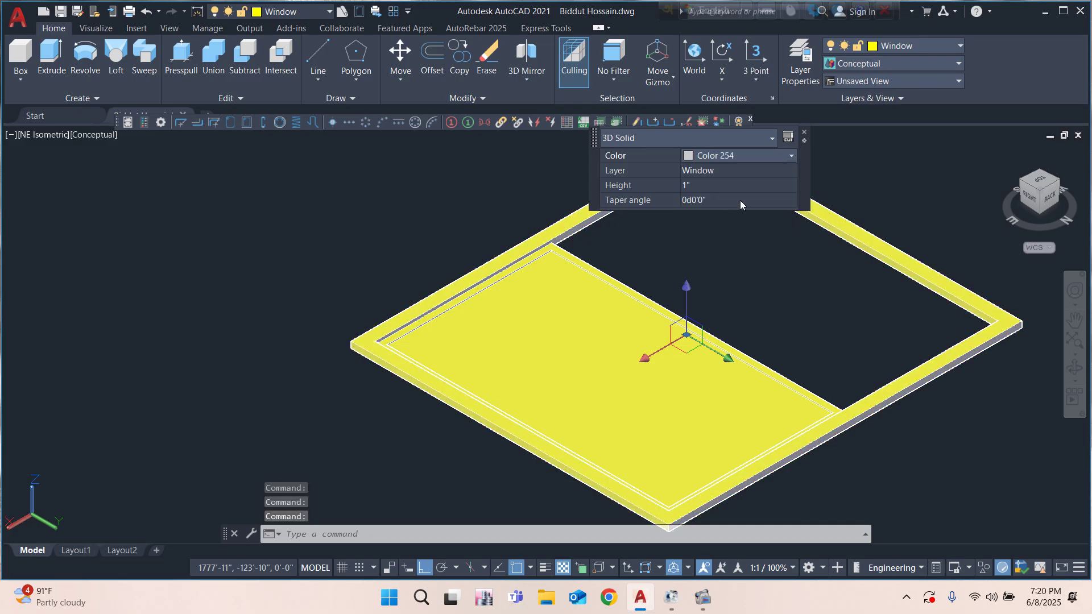
click(792, 155)
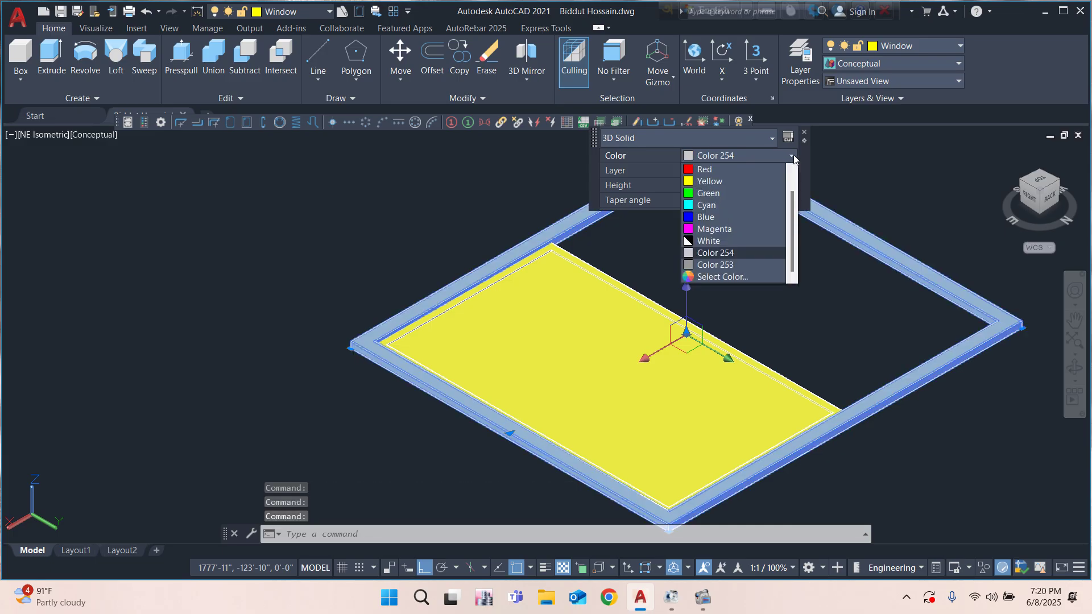
click(730, 265)
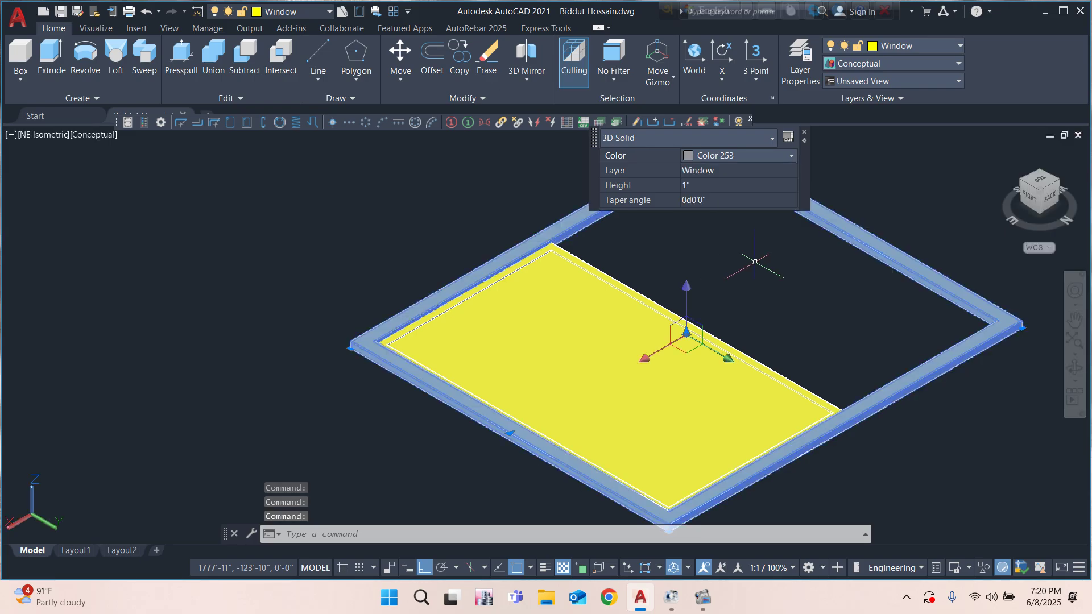
click(804, 134)
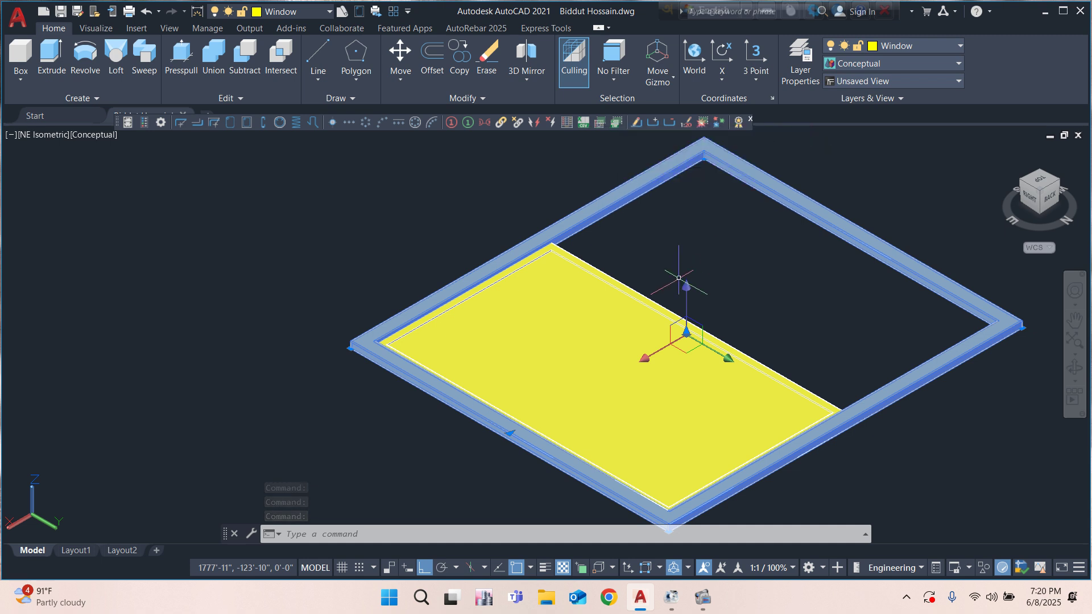
Step: Change the color of the sash solid around the left pane to Color 254
click(624, 288)
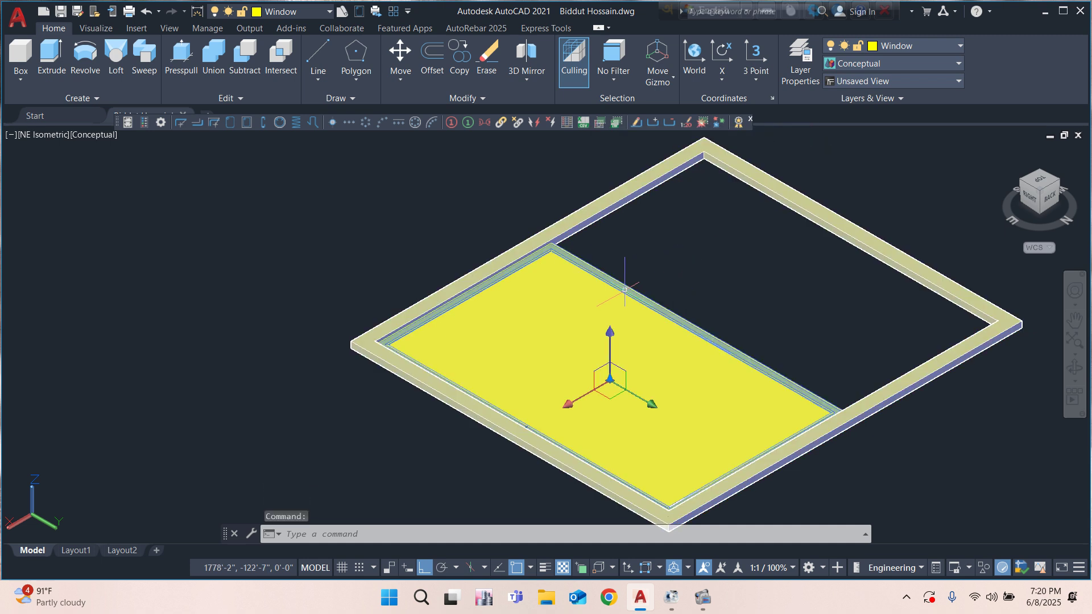
double_click(633, 292)
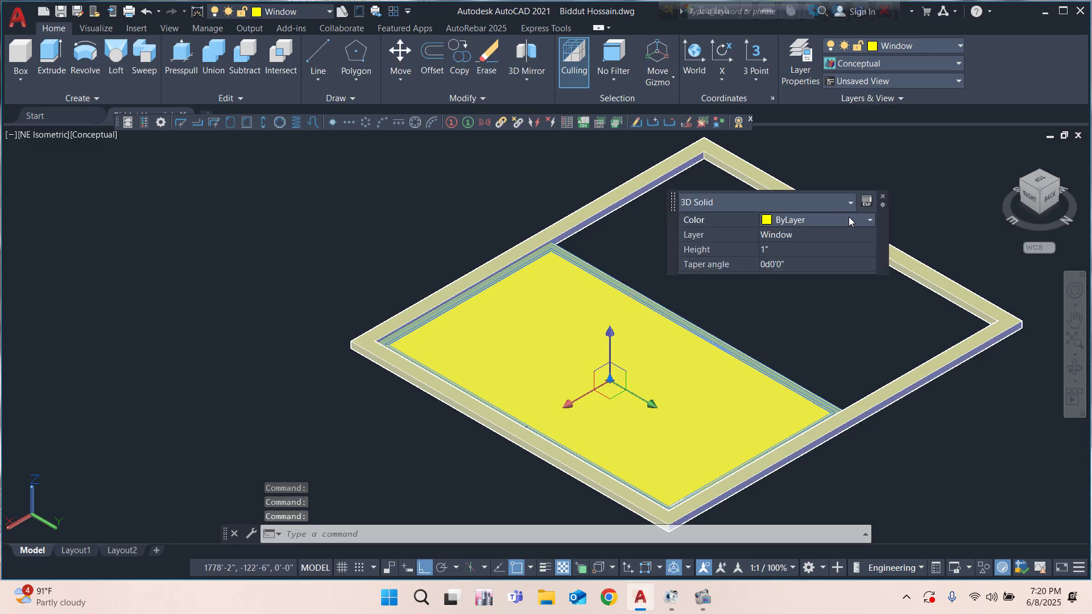
click(869, 220)
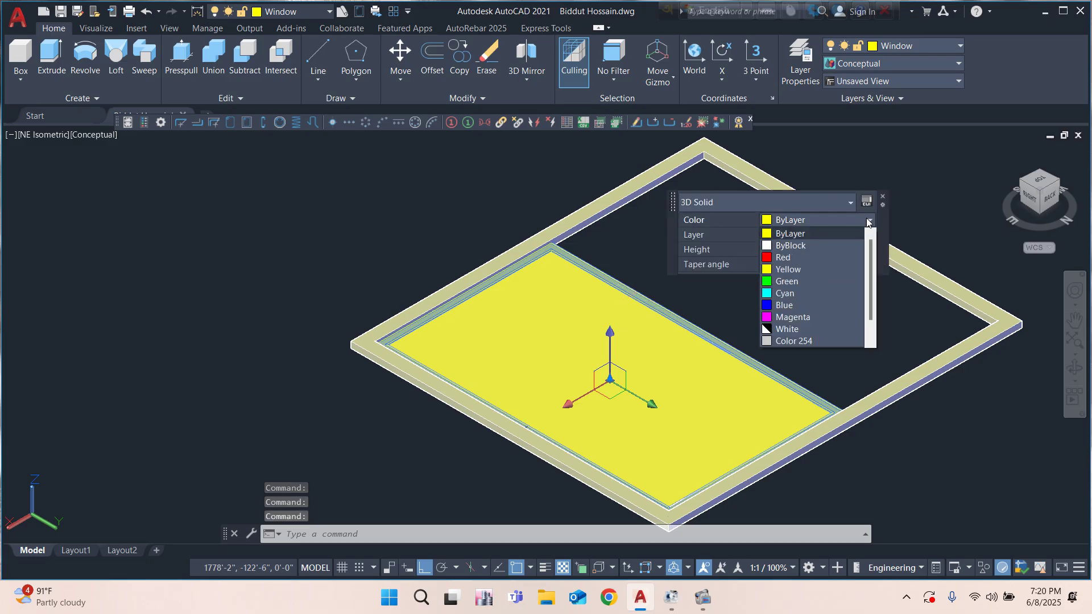
click(807, 341)
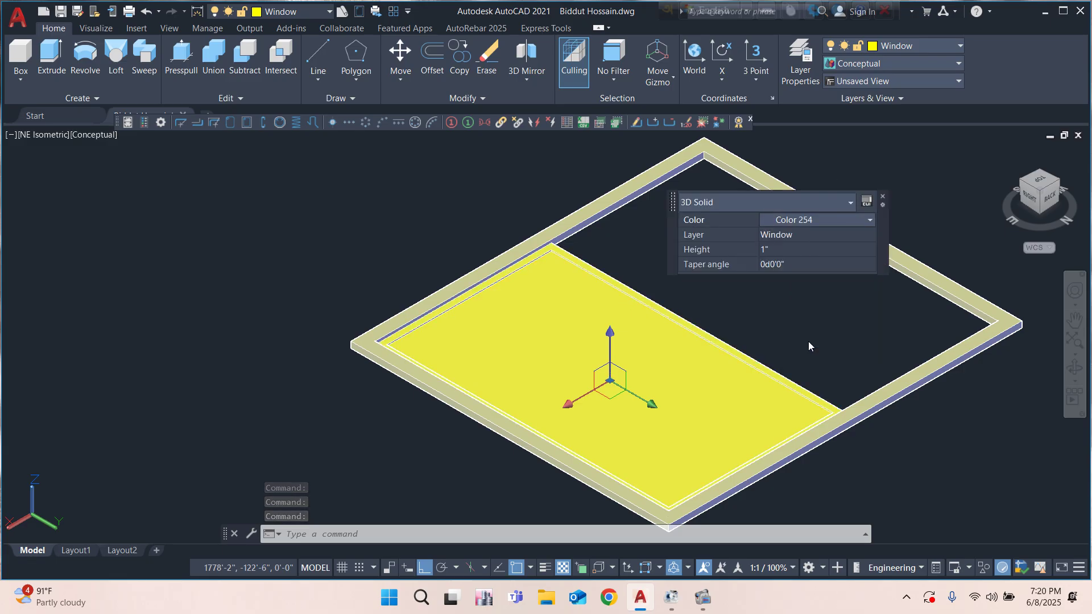
click(883, 195)
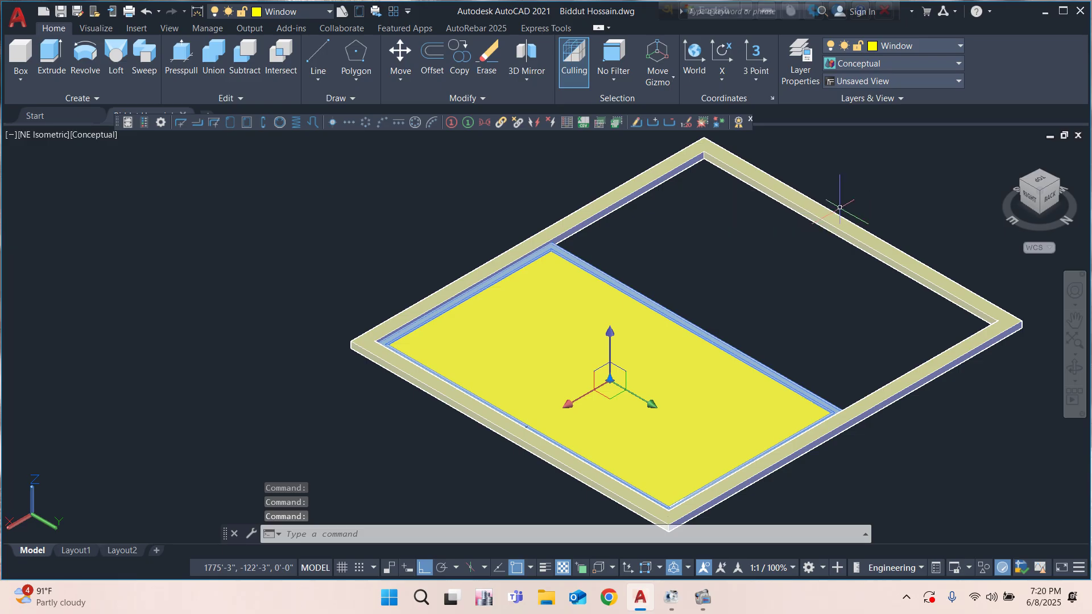
double_click(702, 271)
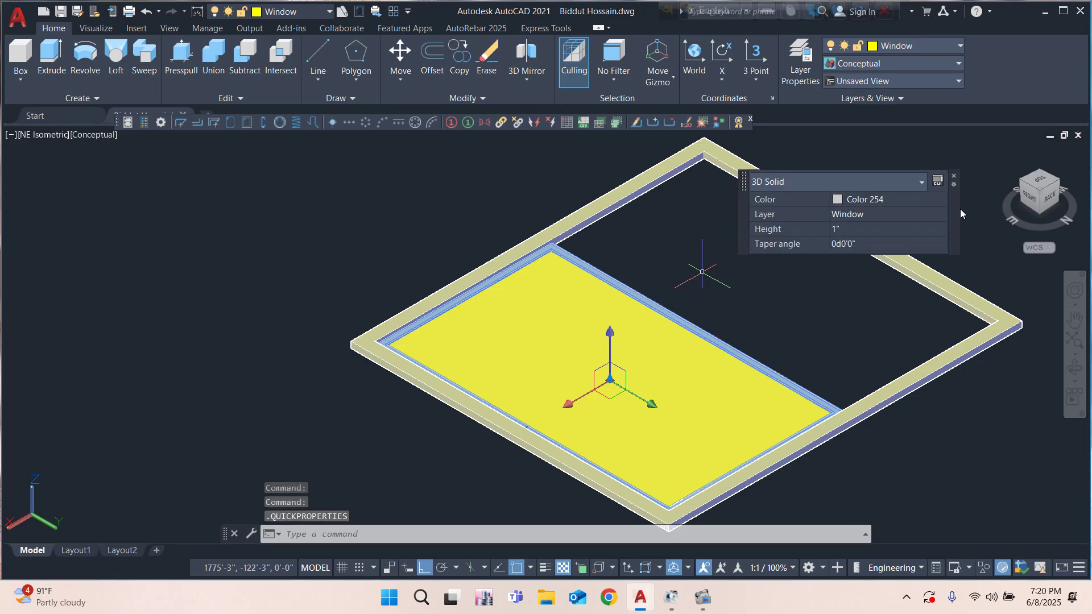
click(954, 176)
key(Escape)
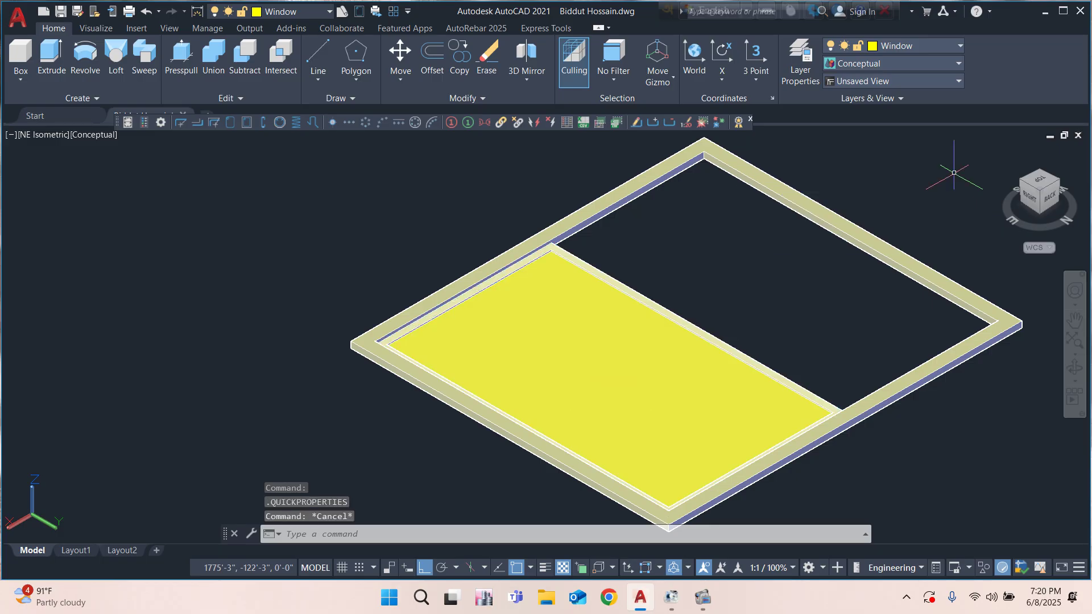
Step: Change the left glass panel's color to Cyan and clear the selection
click(586, 361)
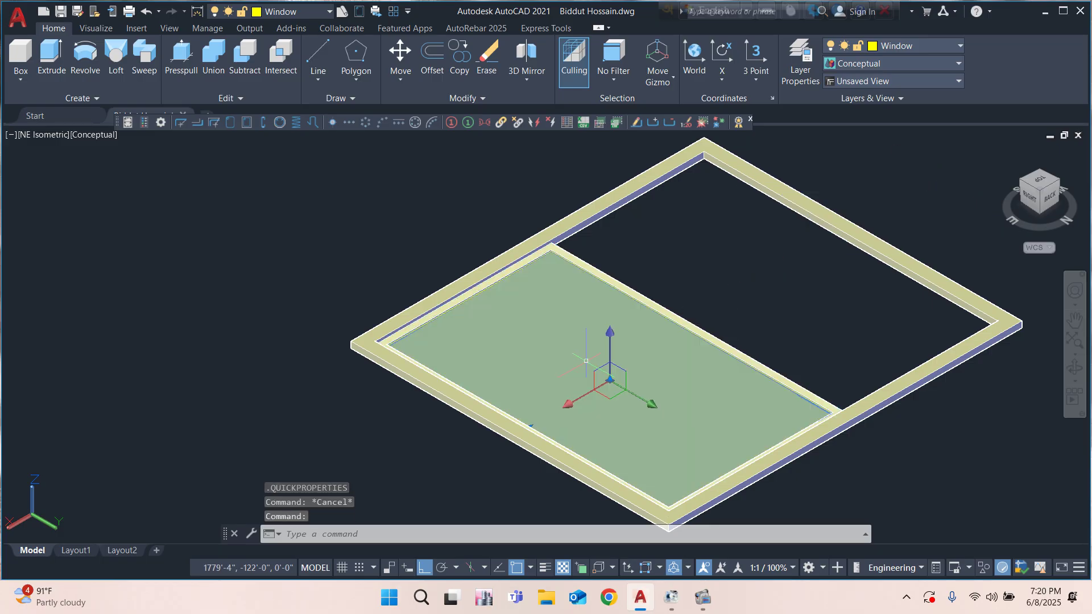
double_click(588, 356)
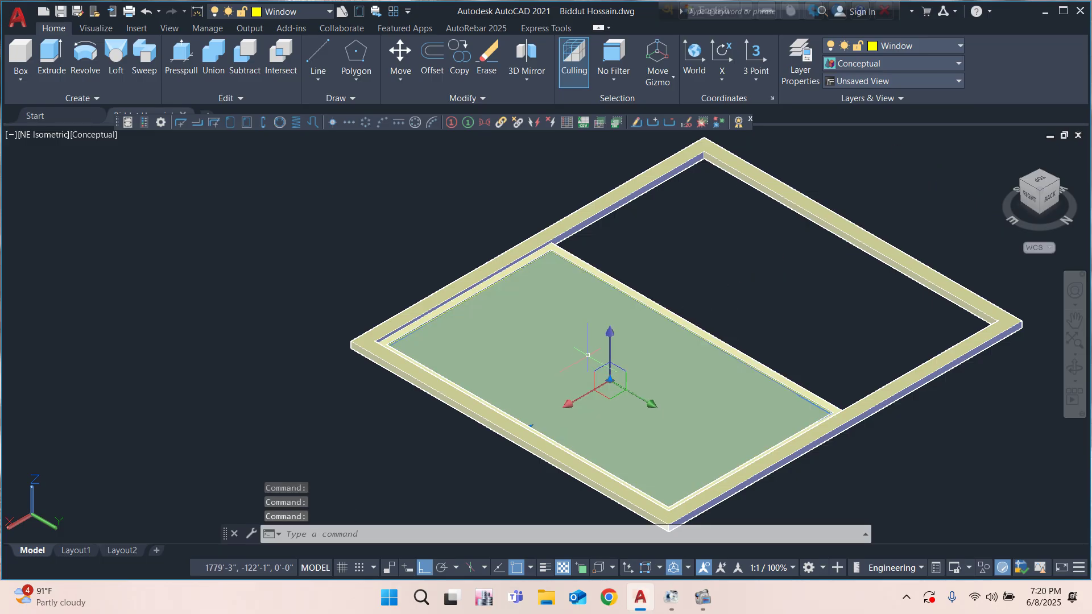
click(790, 279)
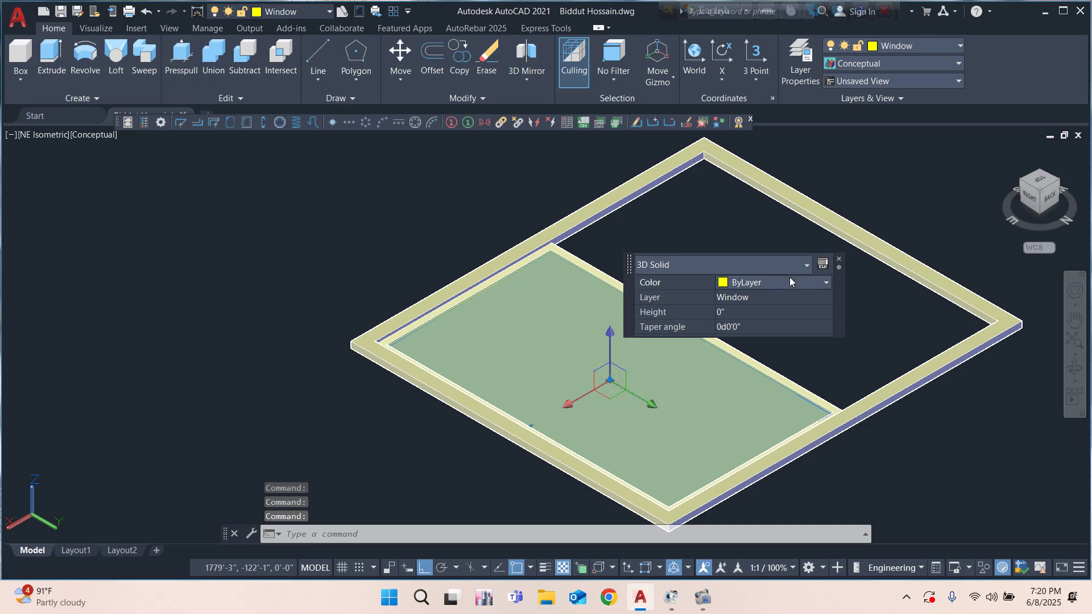
click(825, 283)
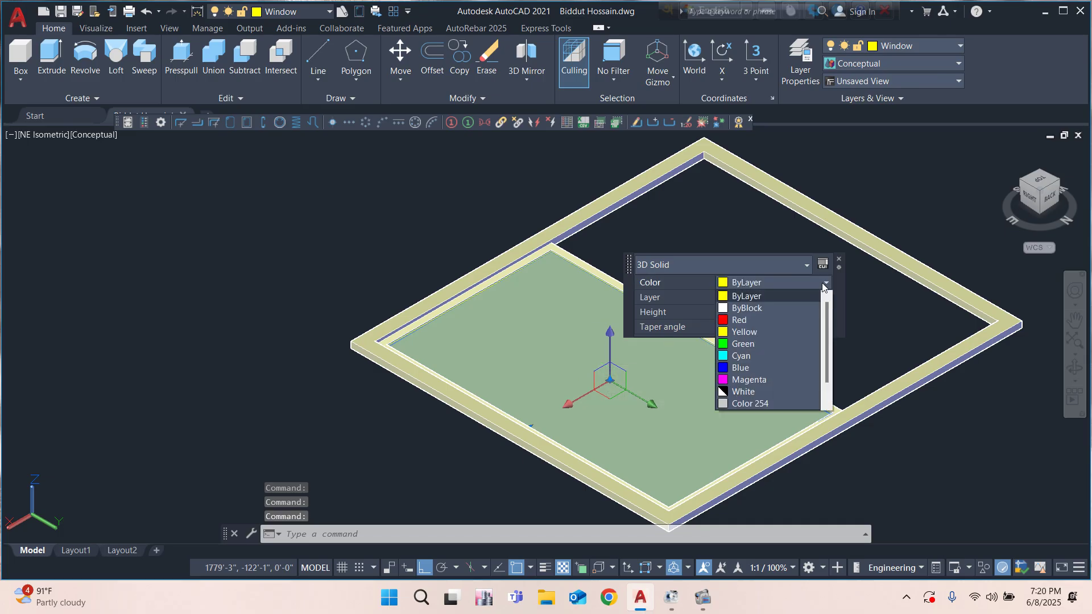
click(760, 343)
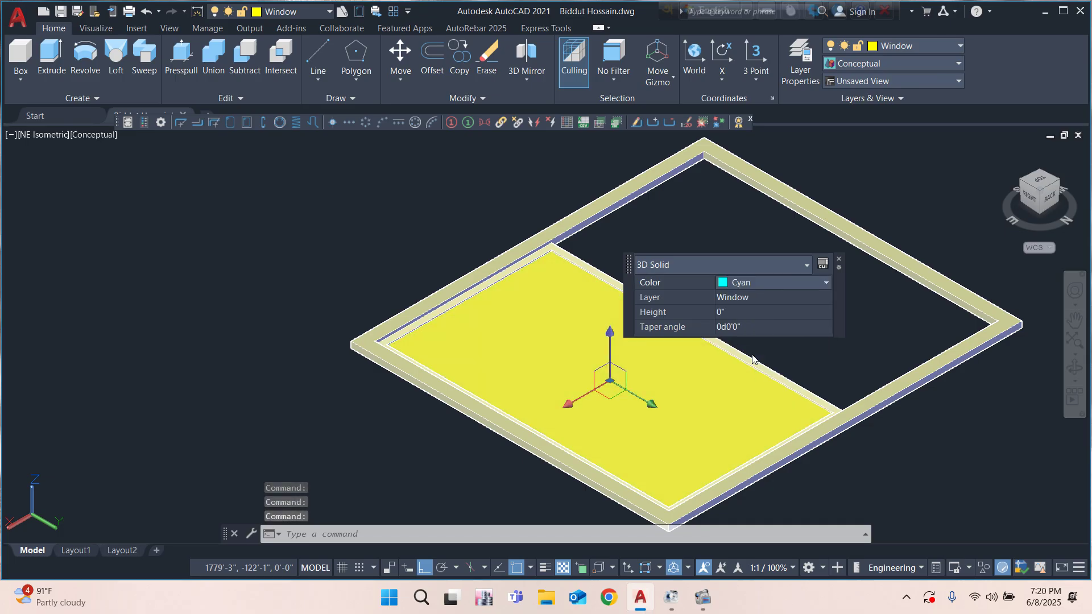
click(876, 315)
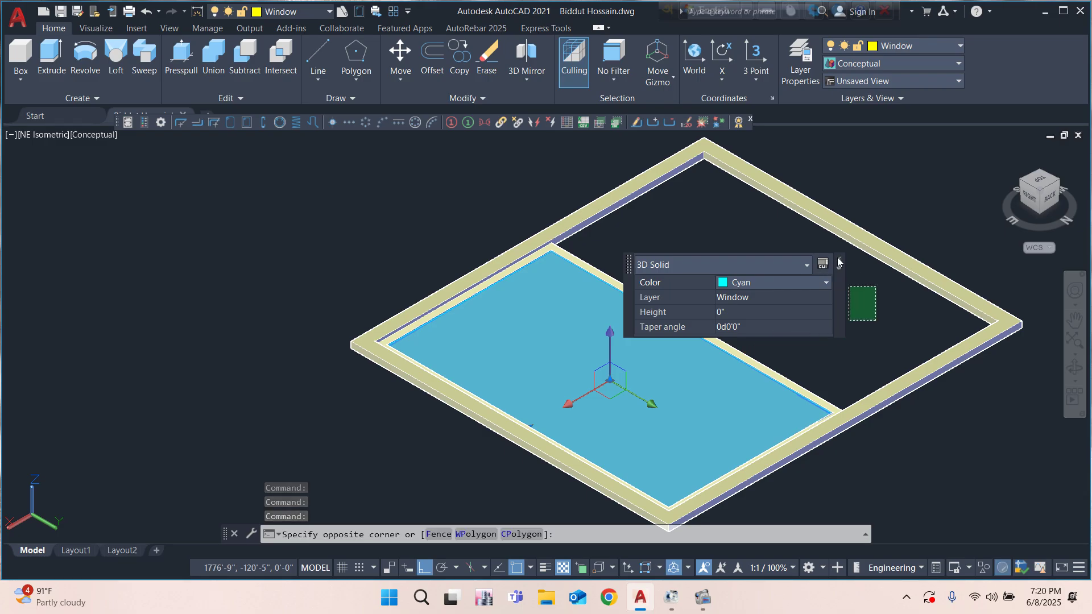
click(823, 289)
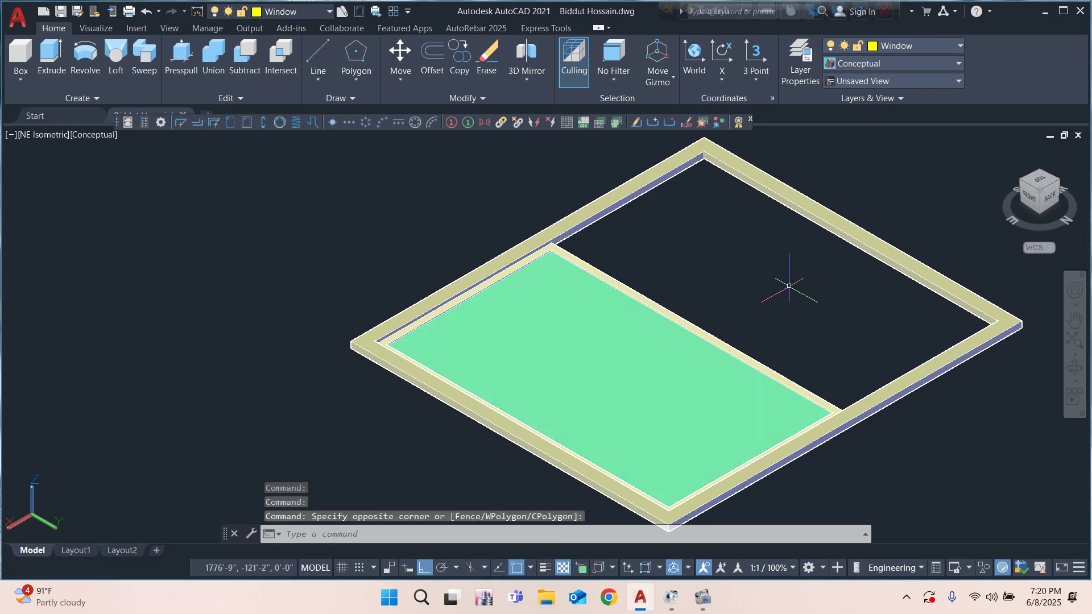
Step: Copy the left sash and glass panel into the empty half, from the sash's upper outer corner to the frame's far inner corner
drag(720, 248, 586, 375)
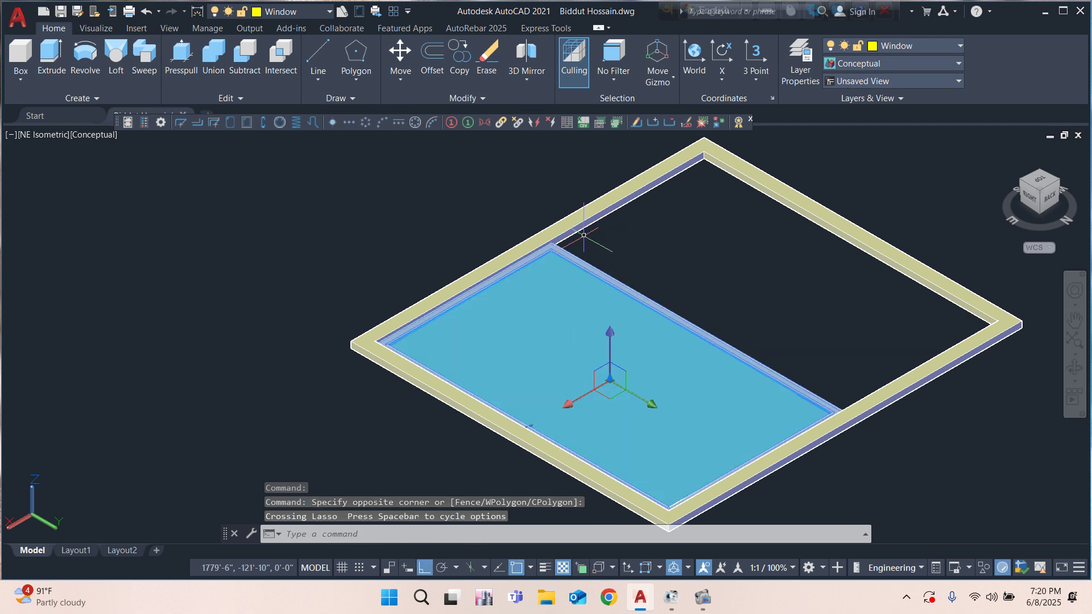
click(458, 55)
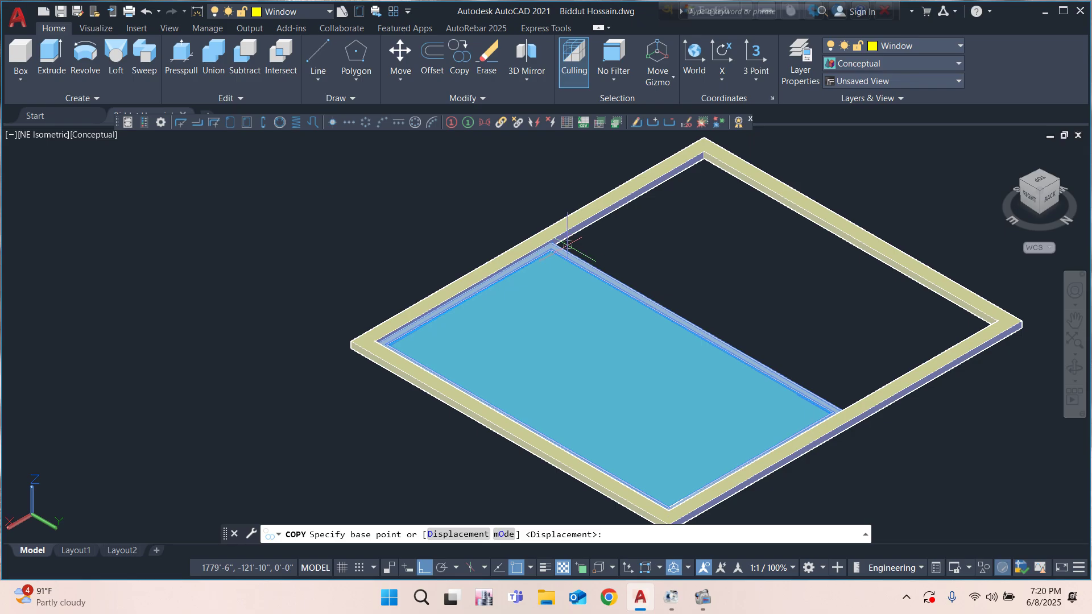
scroll(552, 244, up, 4)
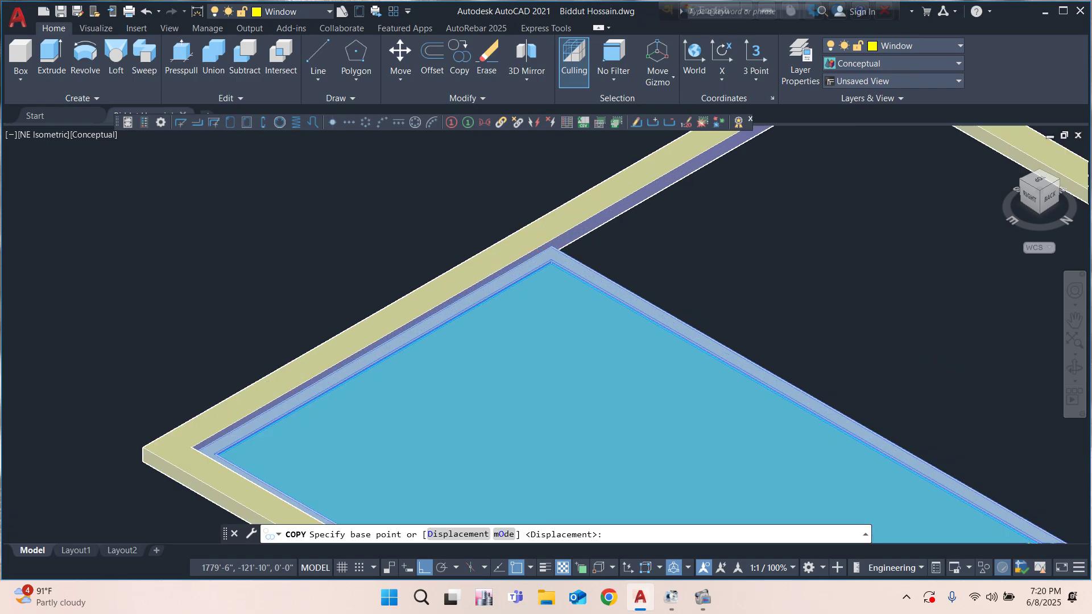
click(551, 249)
scroll(646, 244, down, 5)
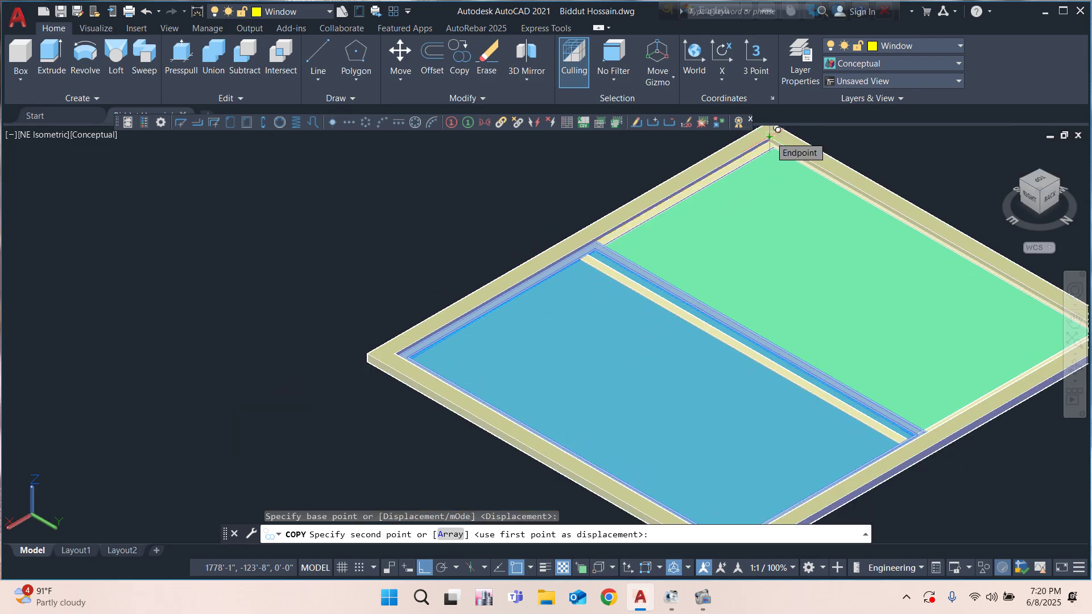
click(777, 130)
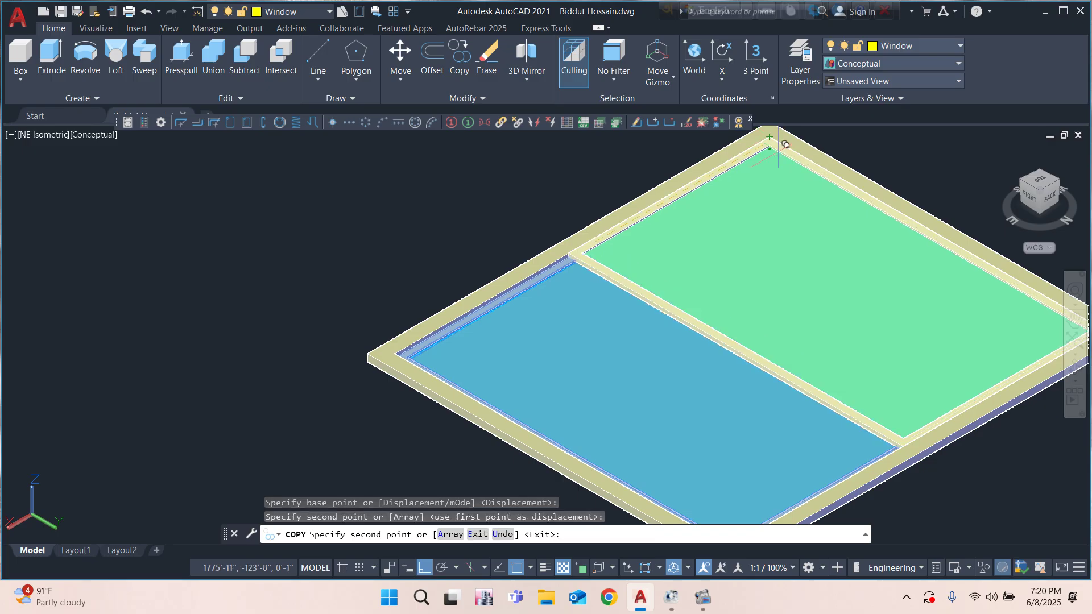
key(Escape)
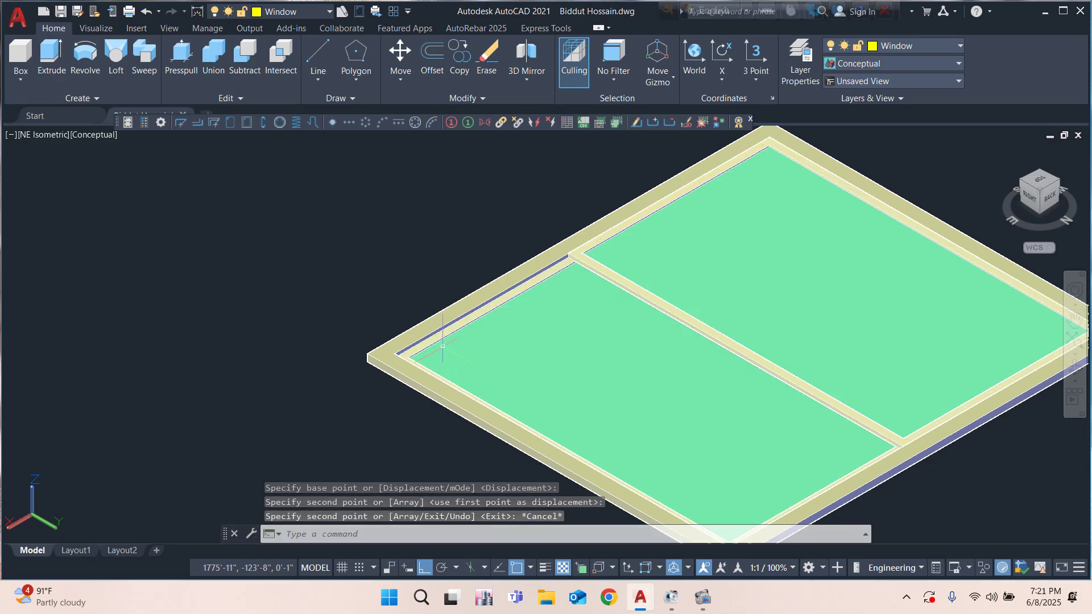
scroll(376, 263, down, 4)
scroll(446, 330, up, 3)
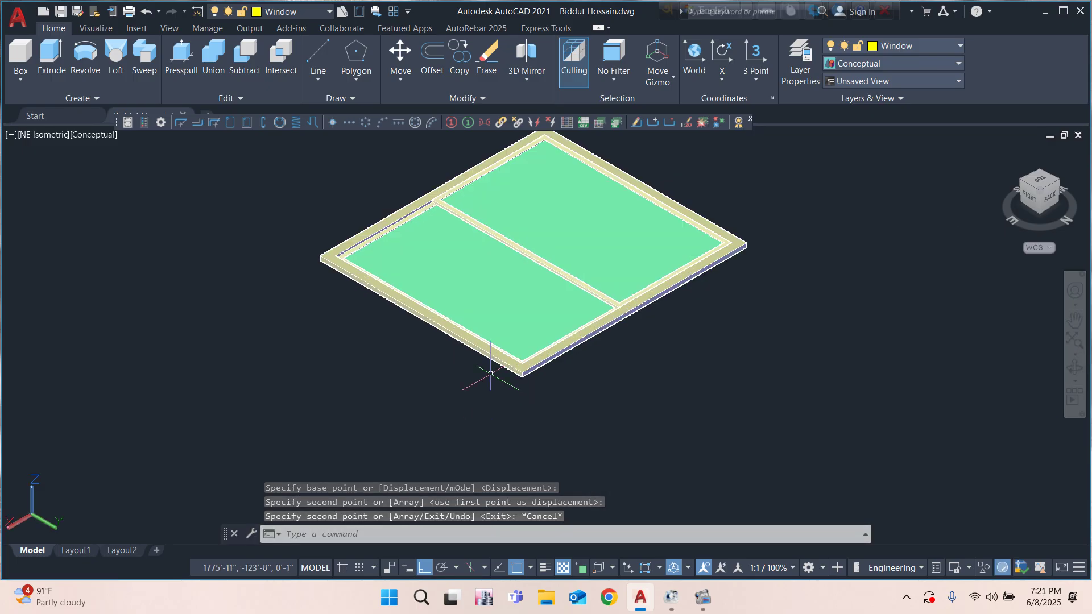
scroll(450, 347, down, 3)
scroll(451, 361, up, 2)
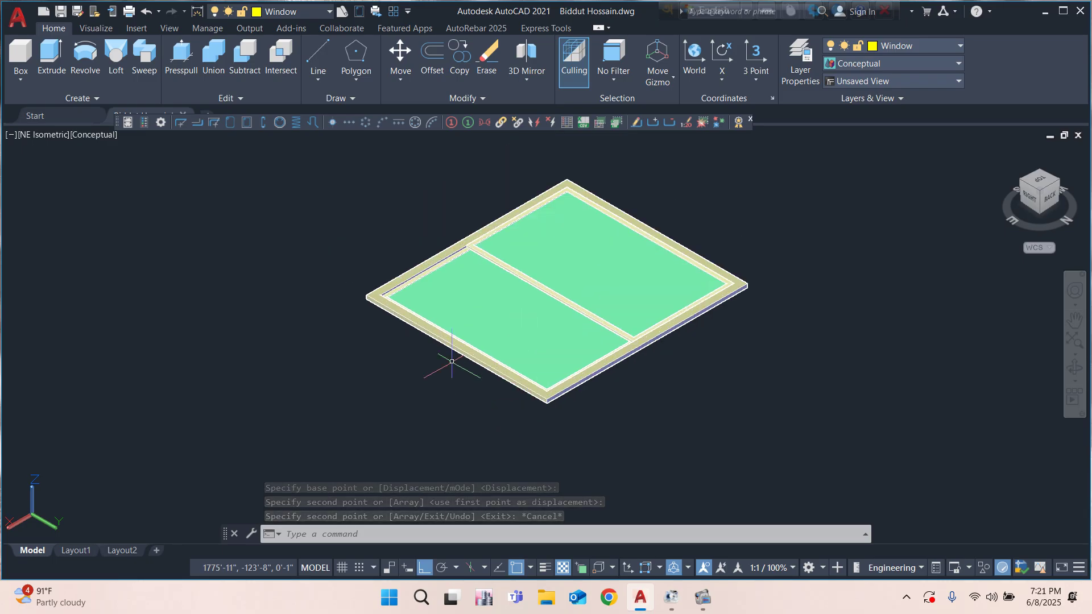
mouse_move(707, 602)
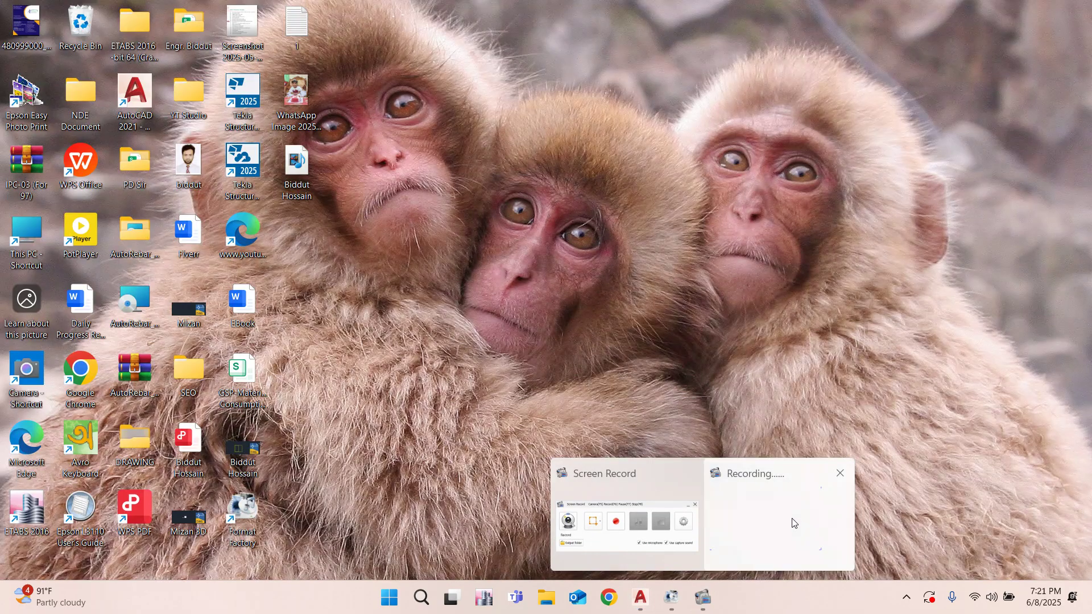
click(795, 522)
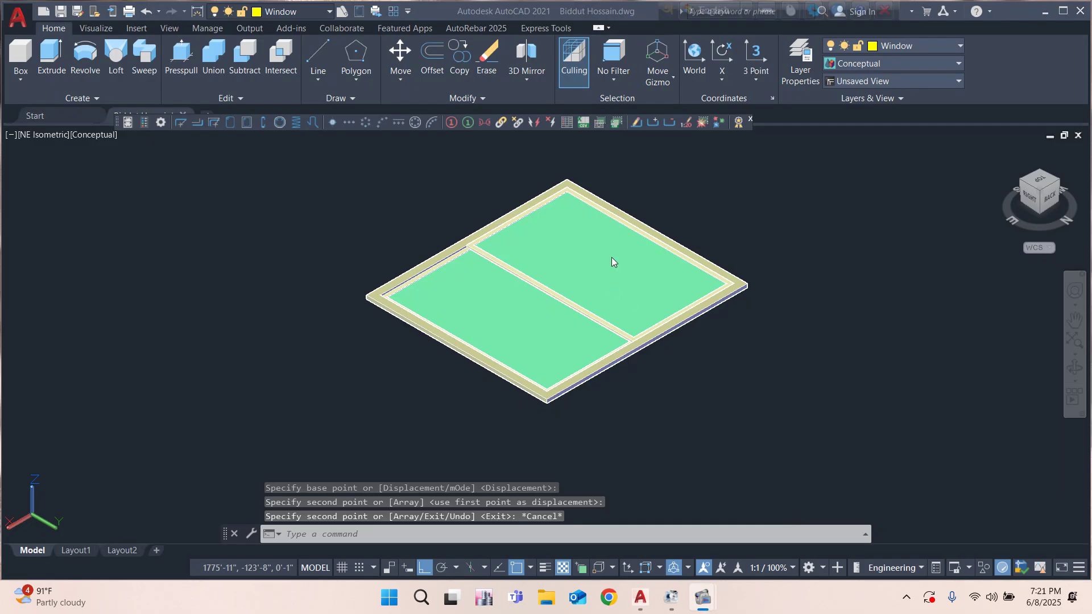
mouse_move(698, 604)
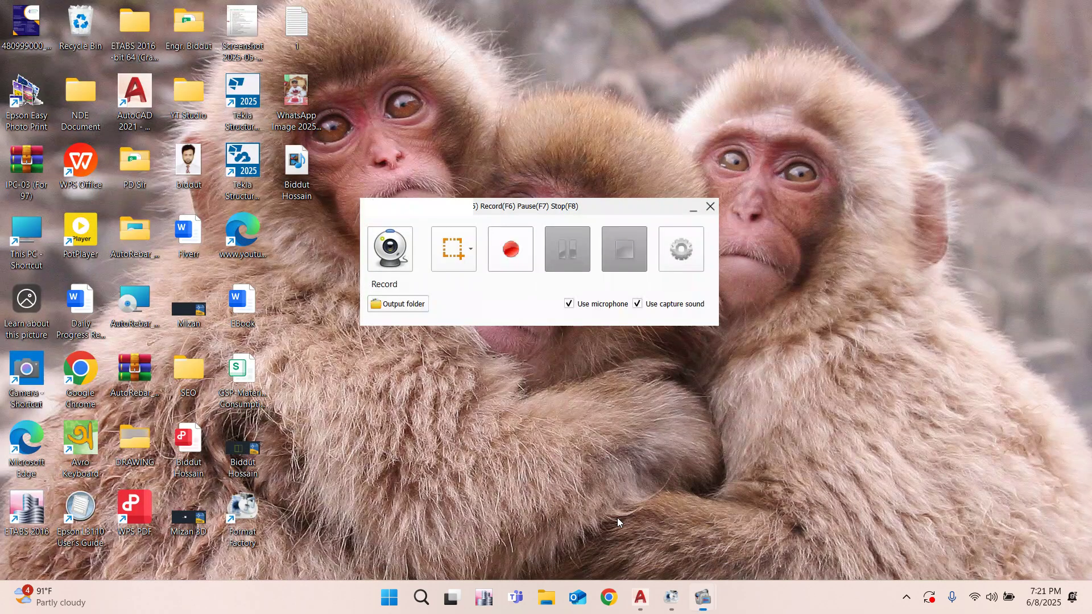